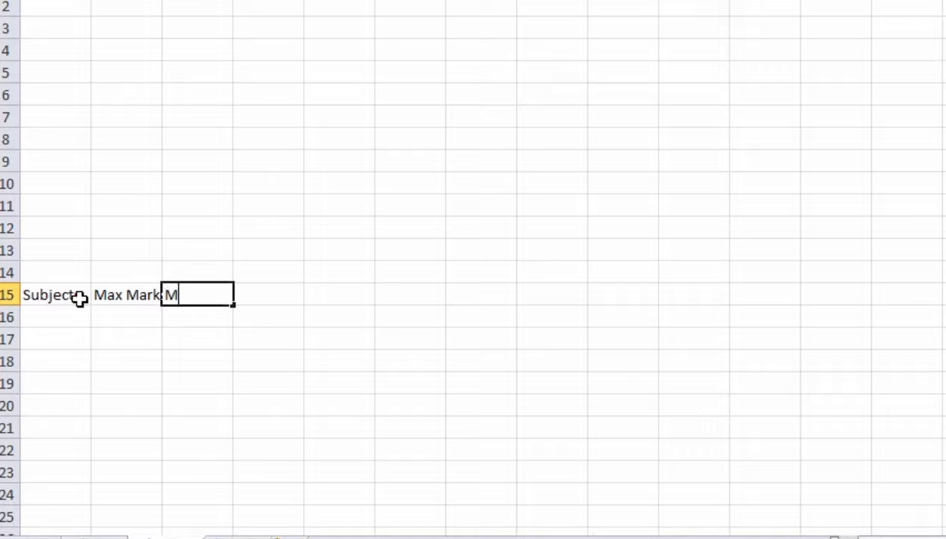
Step: Enter the headers Min Marks, OBT: Marks and Remarks in C15:E15
text(arks)
key(Tab)
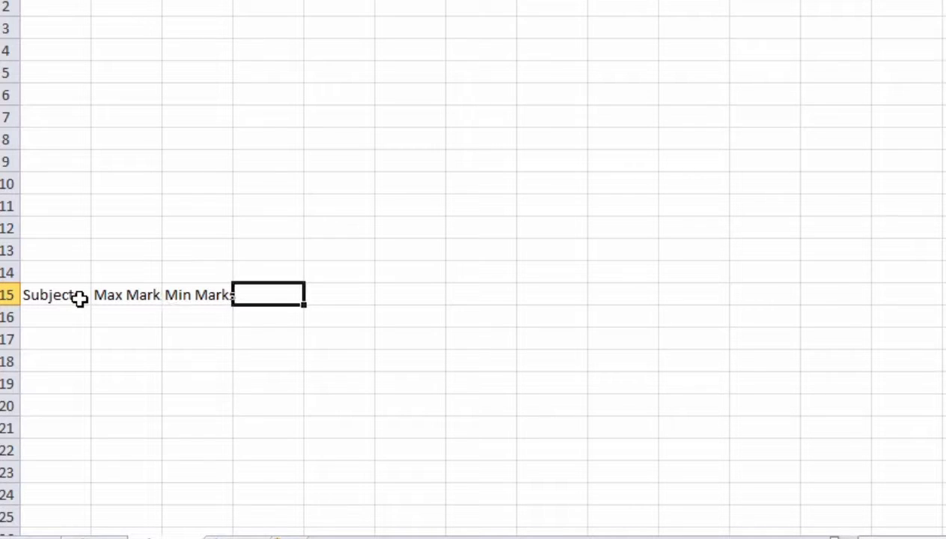
text(OBT)
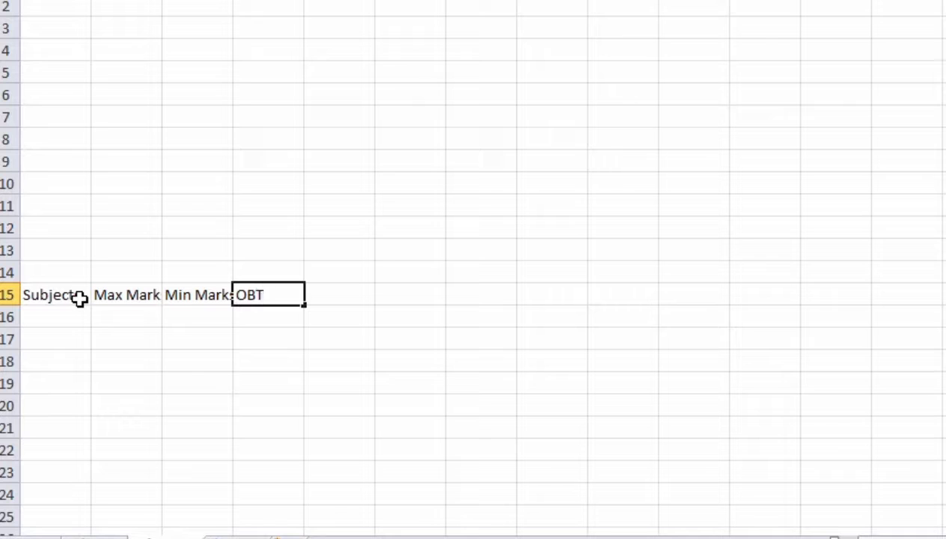
text(: Marks)
key(Tab)
text(Remarks)
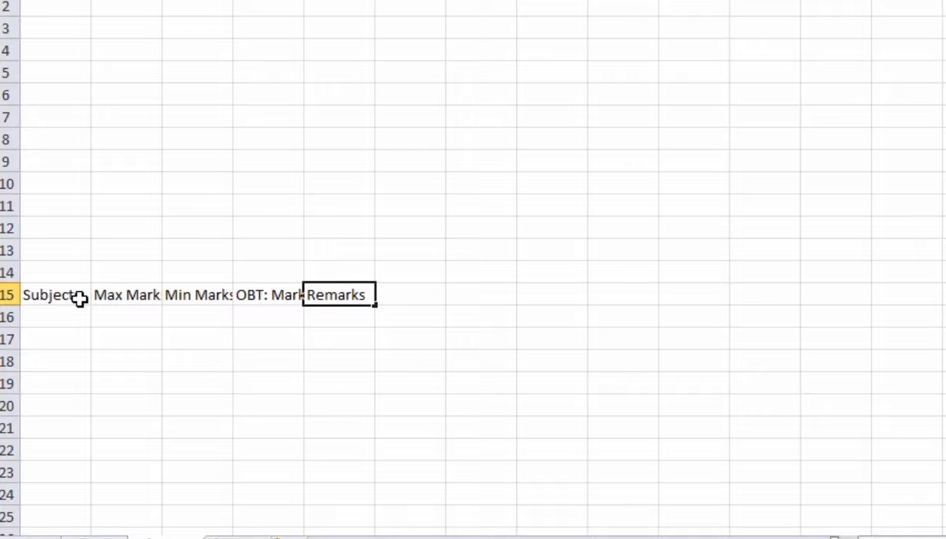
click(263, 332)
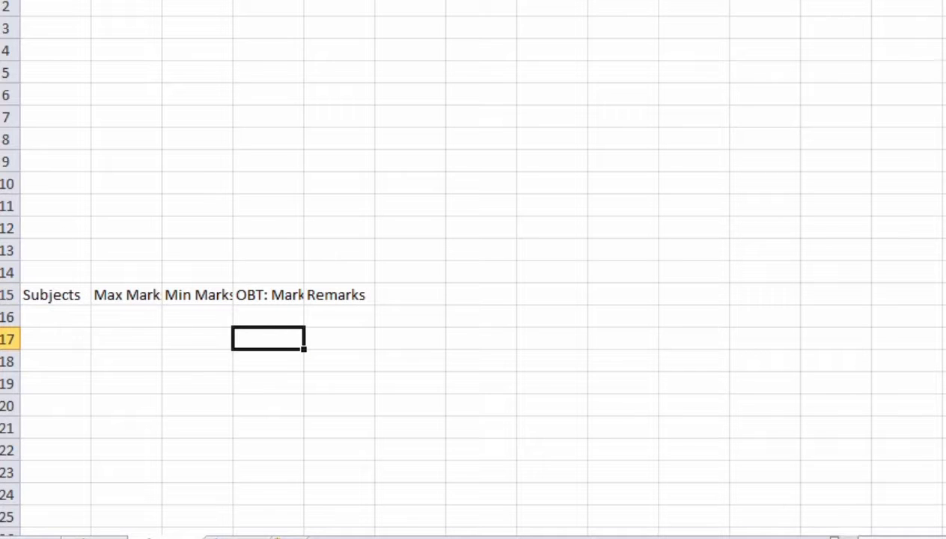
Step: Widen columns A to E so Subjects, Max Marks, Min Marks, OBT: Marks and Remarks fit
drag(90, 0, 118, 0)
click(193, 0)
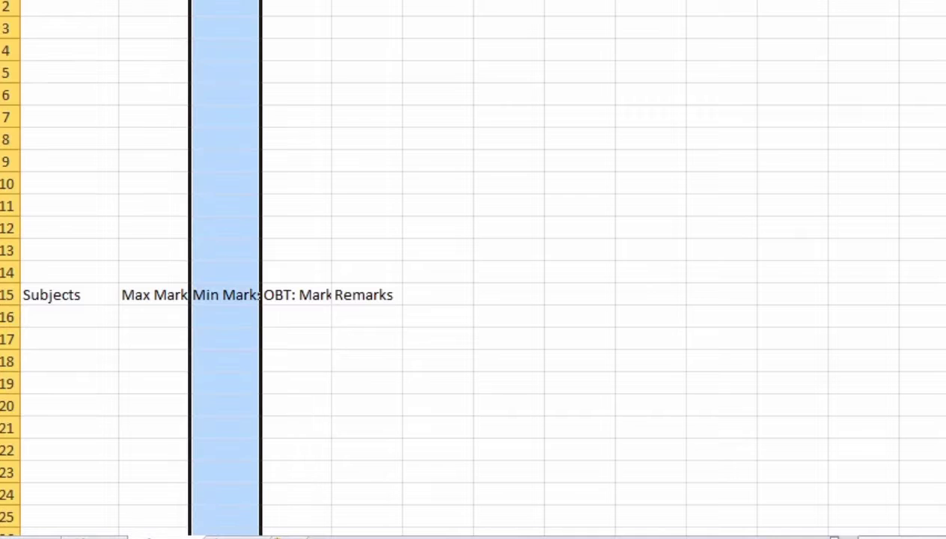
drag(190, 0, 222, 0)
click(348, 268)
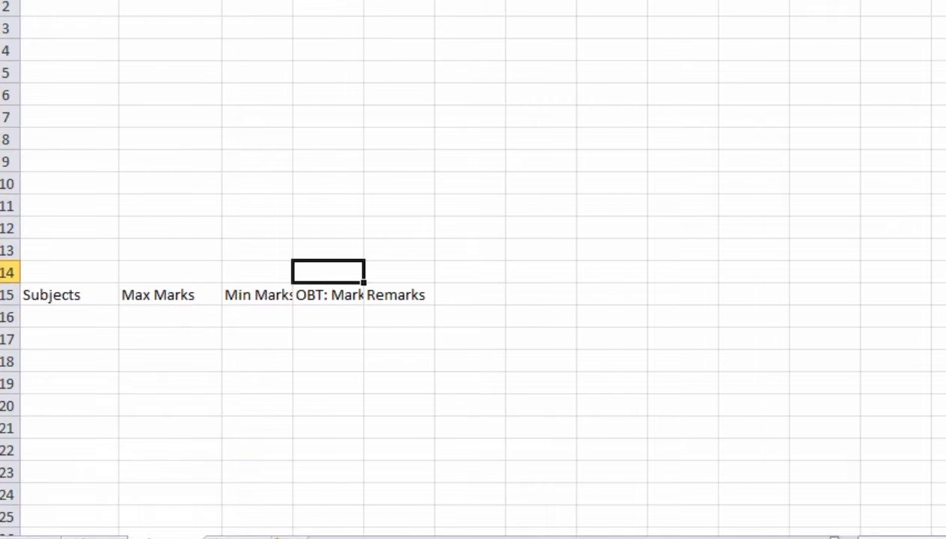
drag(293, 0, 317, 0)
drag(388, 0, 420, 0)
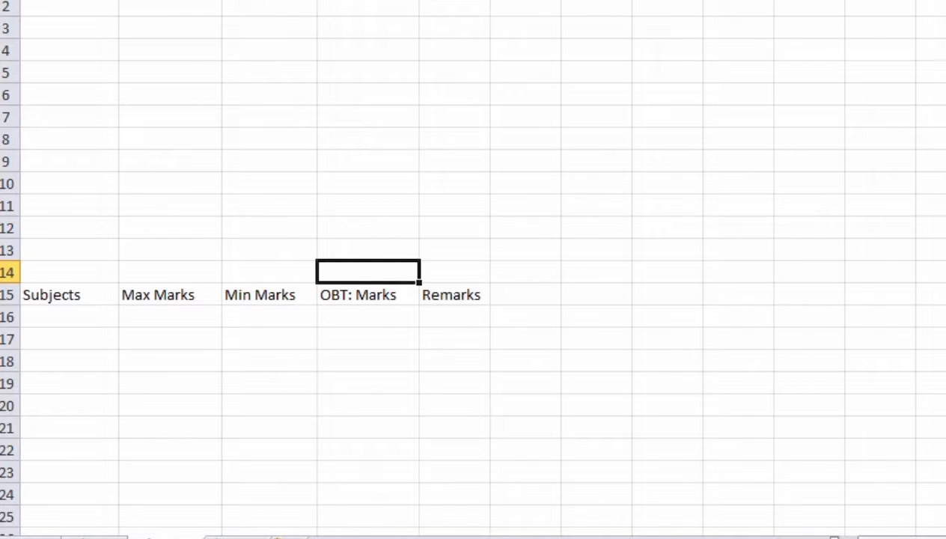
drag(490, 0, 507, 0)
click(342, 197)
click(88, 314)
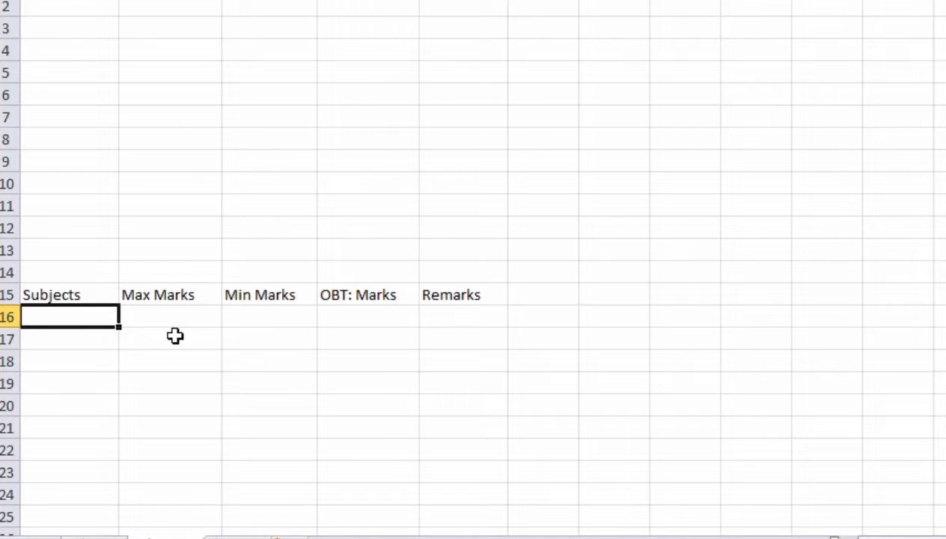
Step: Enter English, Islamiat, Urdu and Physics TH in A16:A19
text(En)
double_click(89, 316)
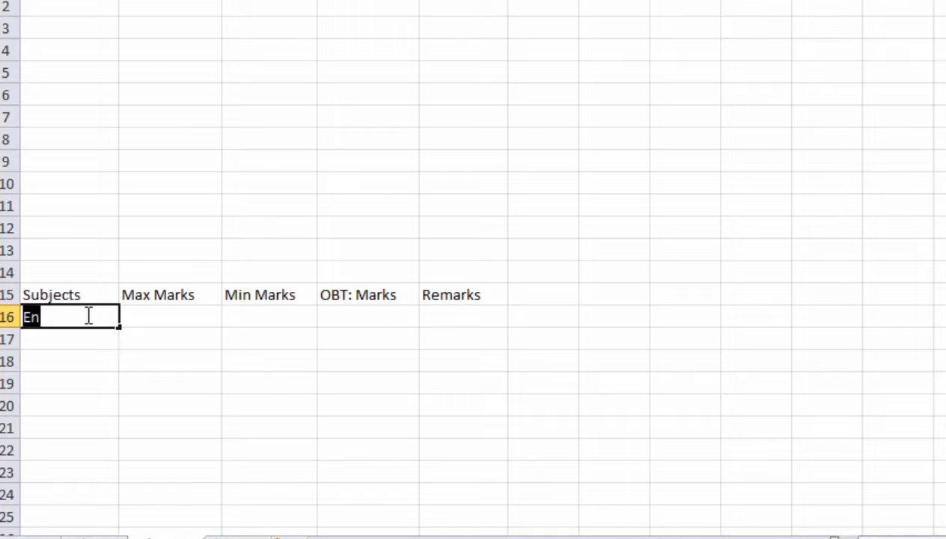
text(Eng)
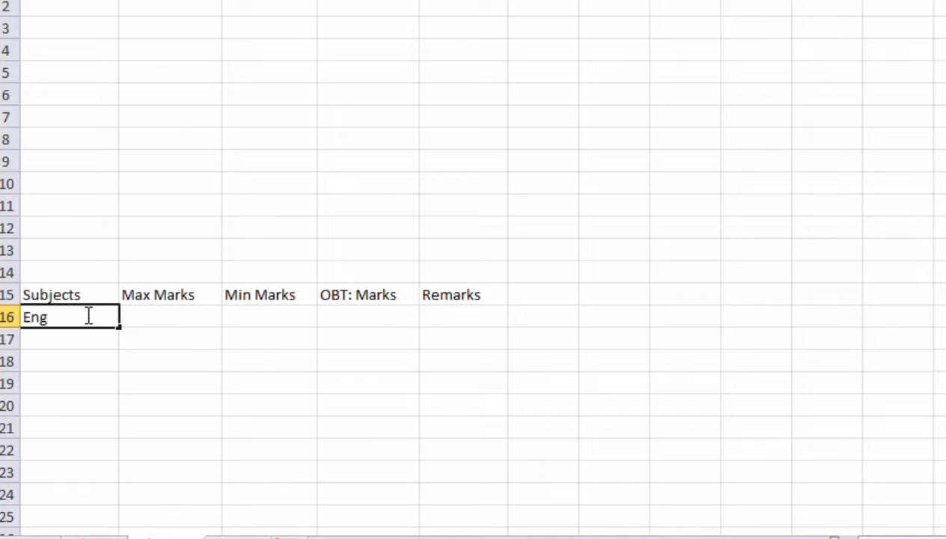
text(lish)
key(Return)
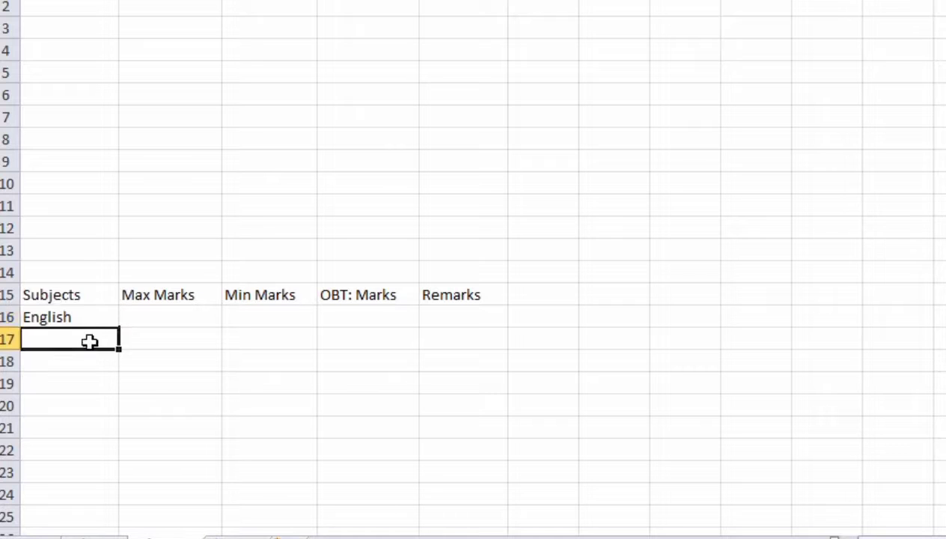
text(Islam)
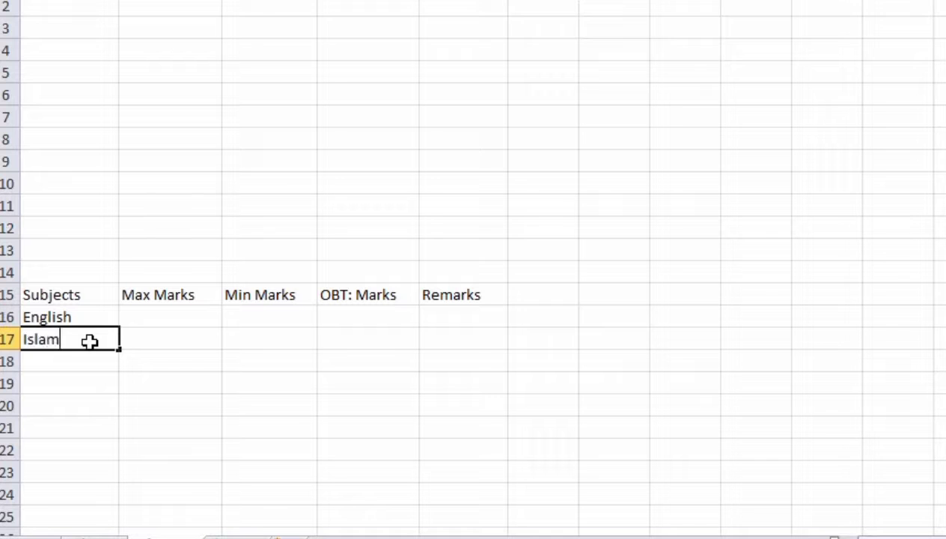
text(iat)
key(Return)
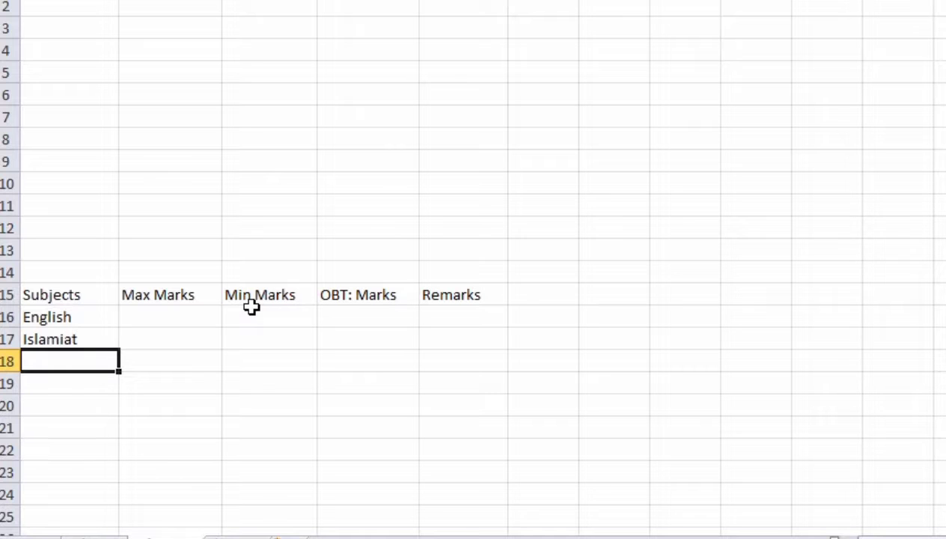
text(Urdu)
key(Return)
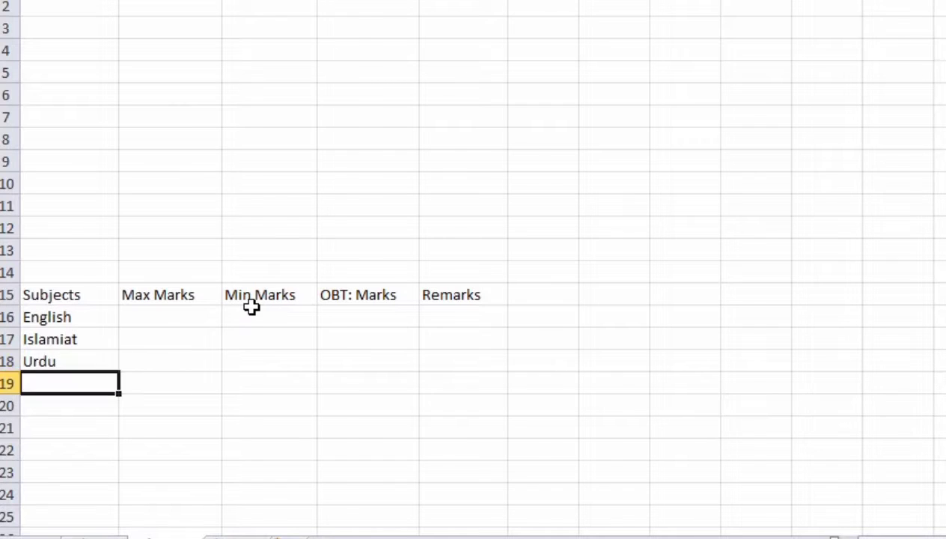
text(Physi)
text(cs)
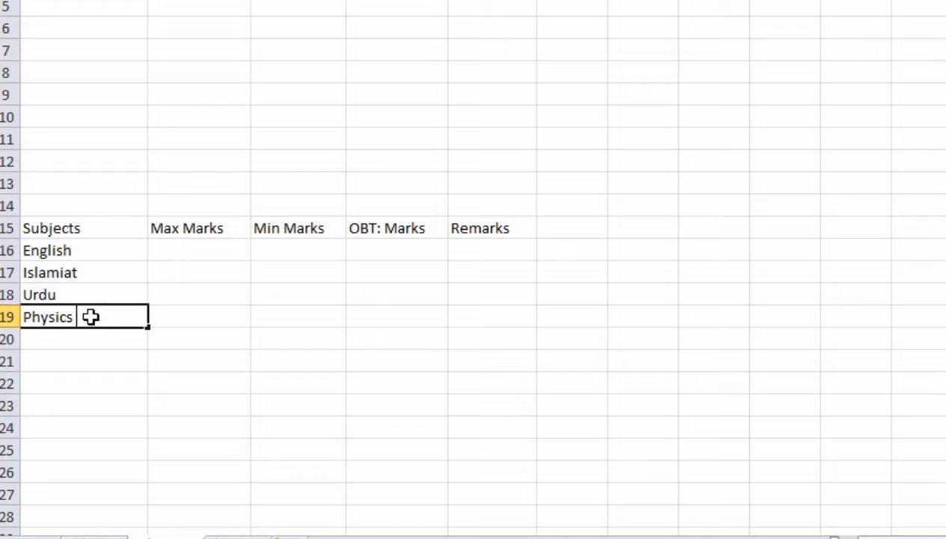
text( TH)
key(Return)
Step: Add Physics Pr in A20 and Chemistry TH in A21
text(P)
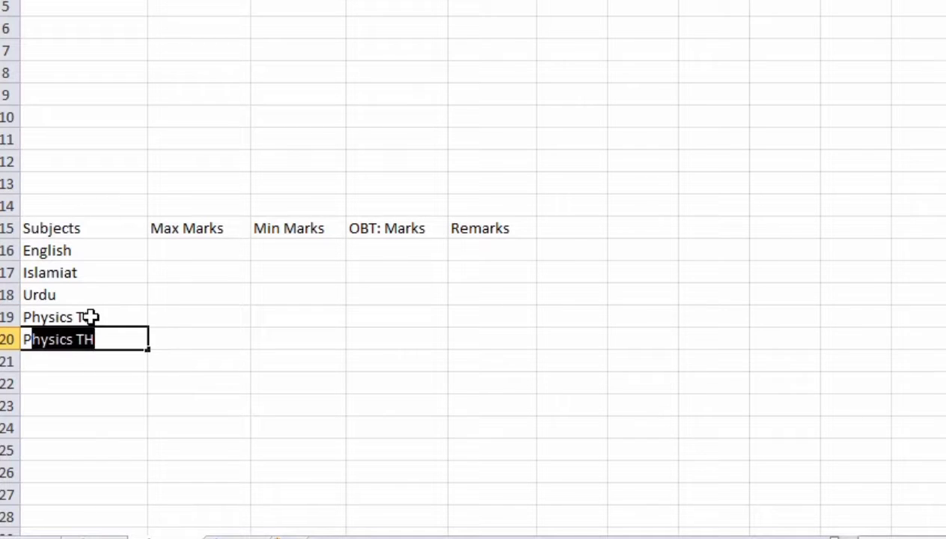
key(Tab)
double_click(110, 337)
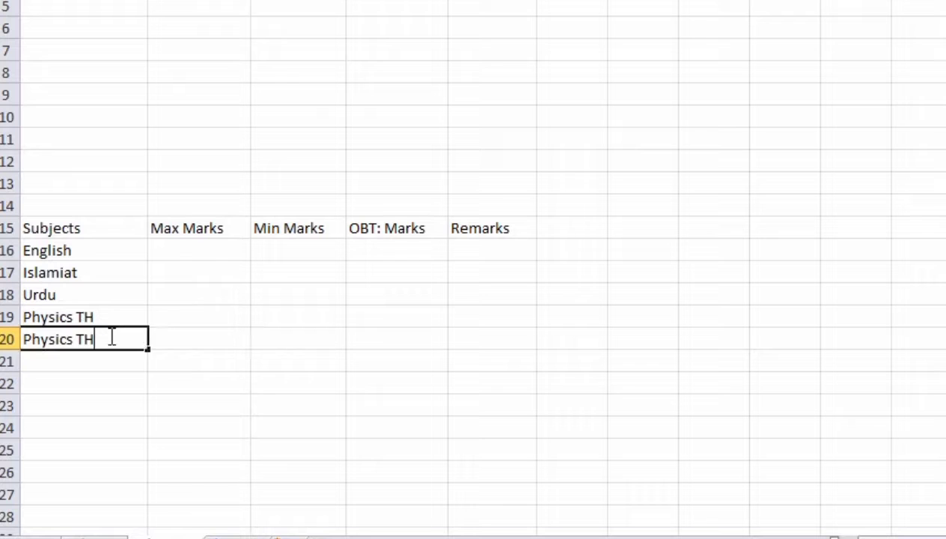
key(BackSpace)
key(BackSpace)
key(BackSpace)
text(Ch)
key(BackSpace)
key(BackSpace)
text(Pr)
click(136, 364)
text(Chemistry TH)
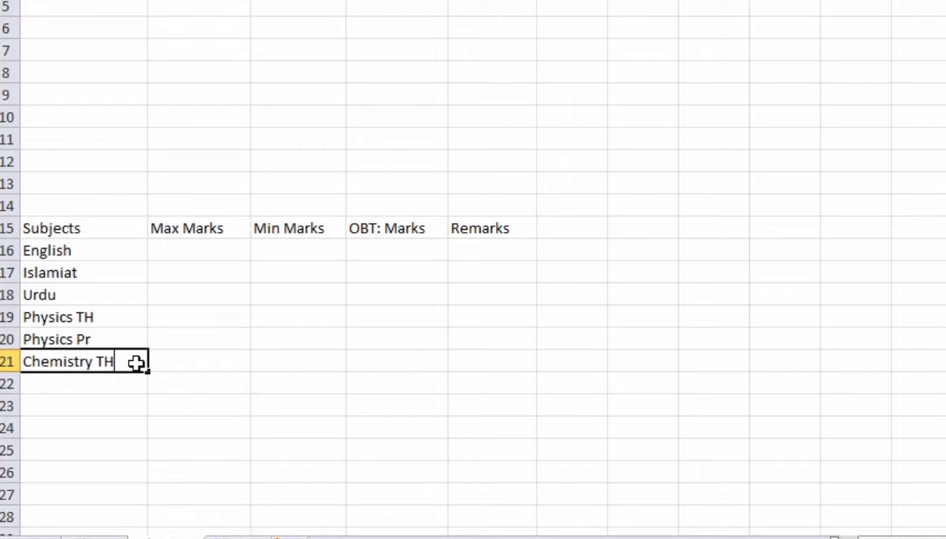
click(103, 385)
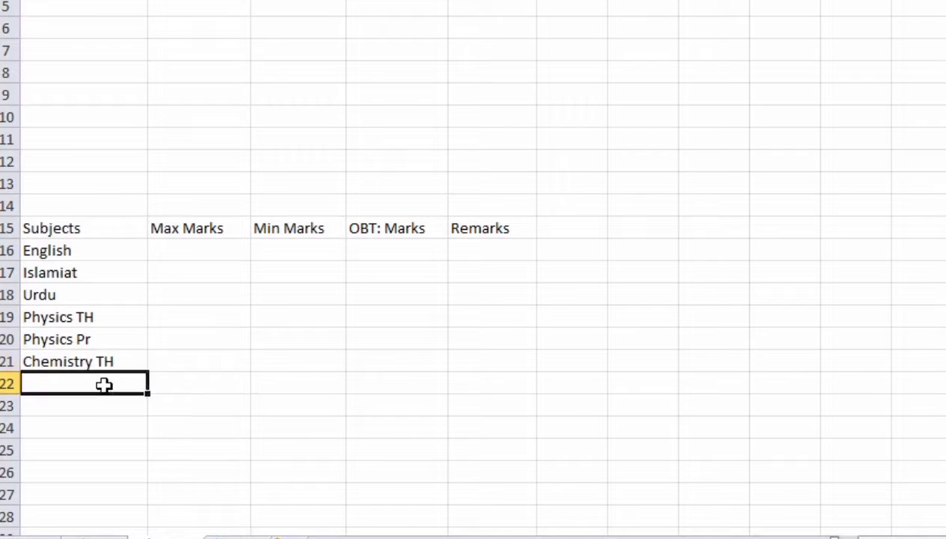
Step: Add Chemistry Pr in A22 and Mathematics in A23
text(Che)
key(Tab)
click(103, 384)
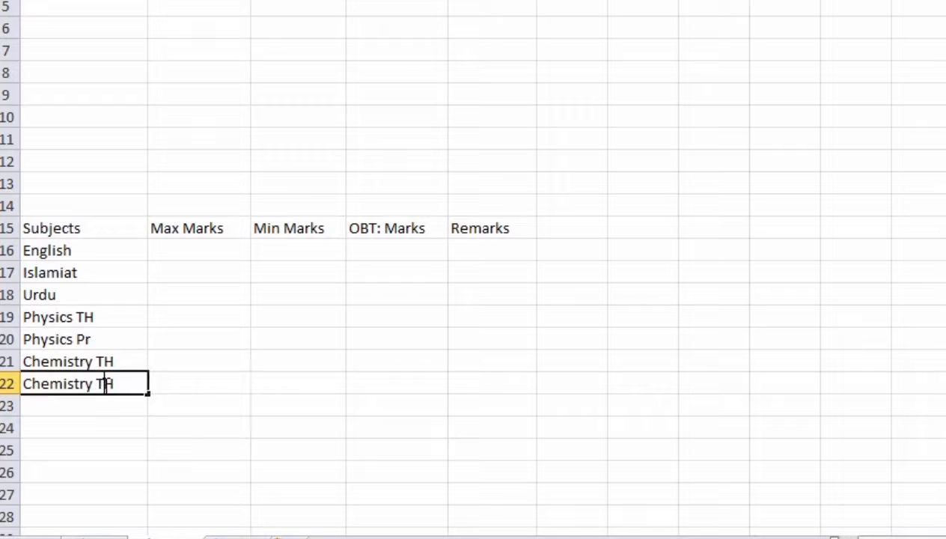
double_click(136, 383)
key(BackSpace)
key(BackSpace)
key(Return)
text(Math)
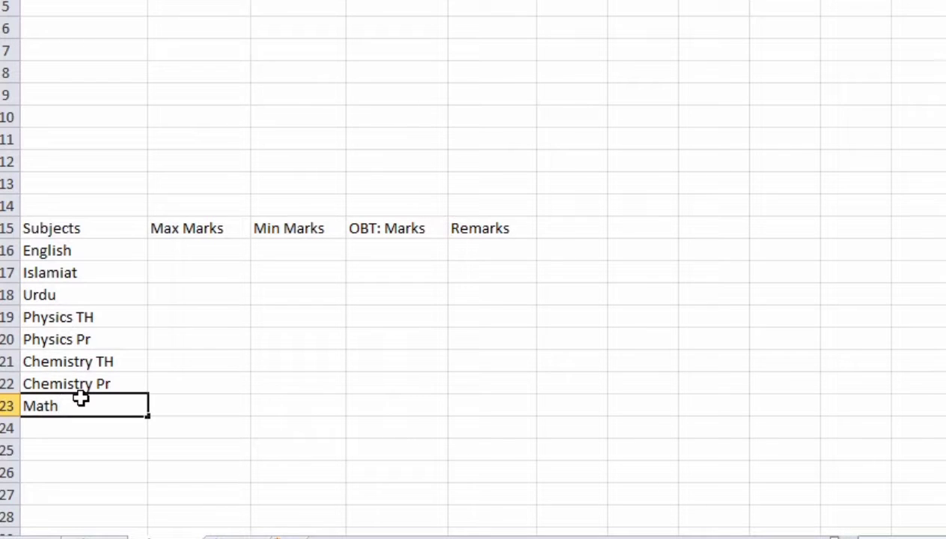
text(ematics)
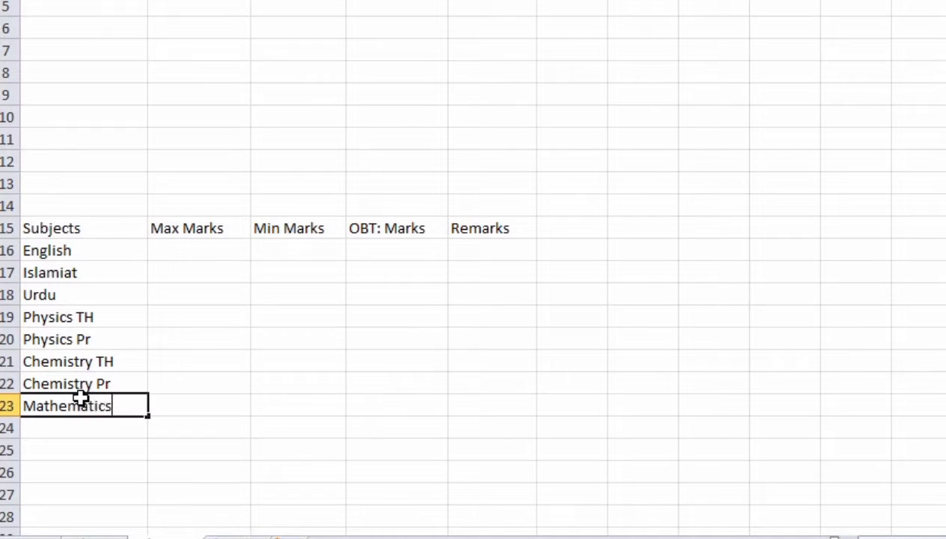
click(161, 403)
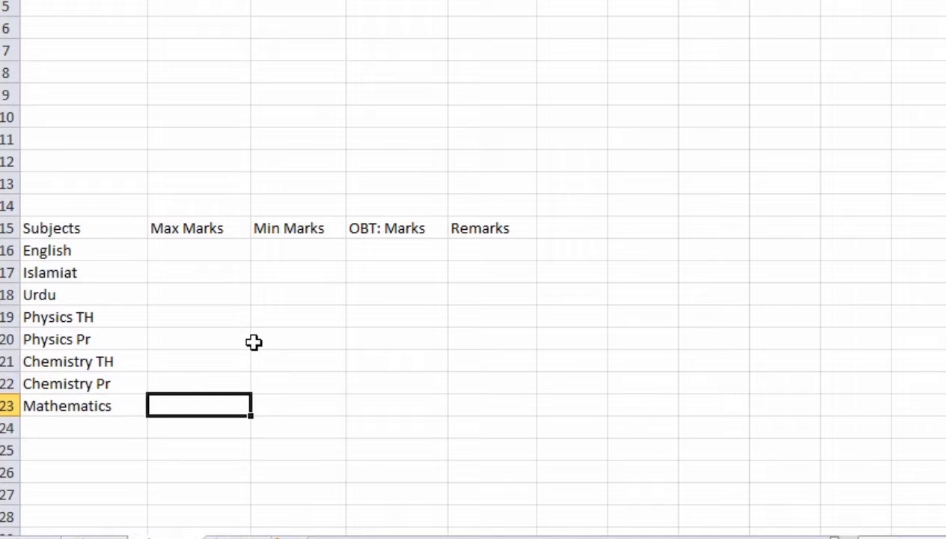
Step: Enter maximum marks of 100, including for English and Mathematics
click(238, 245)
text(100)
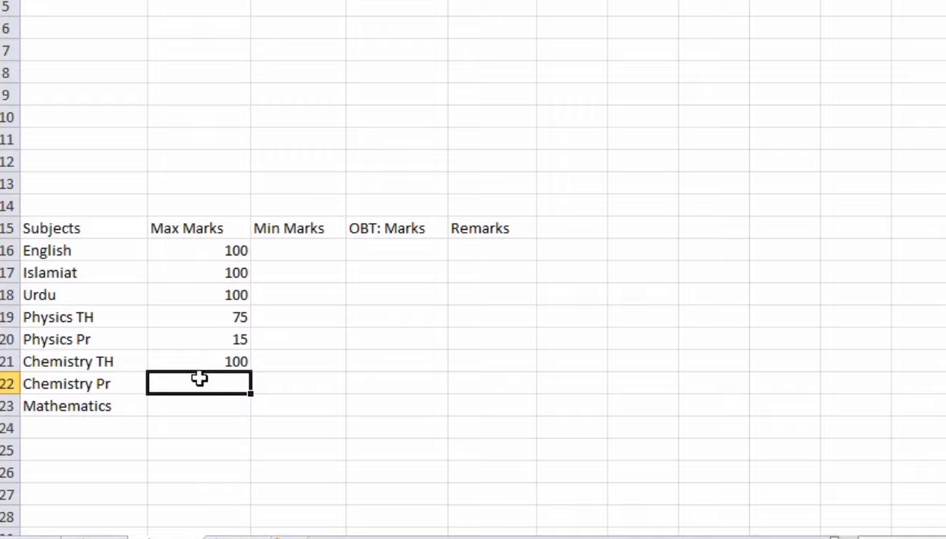
text(15)
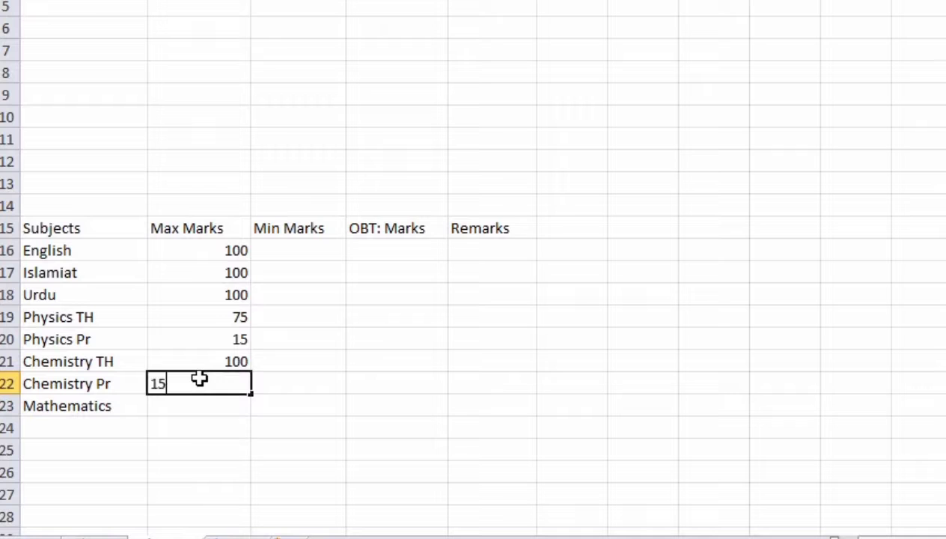
click(207, 404)
text(100)
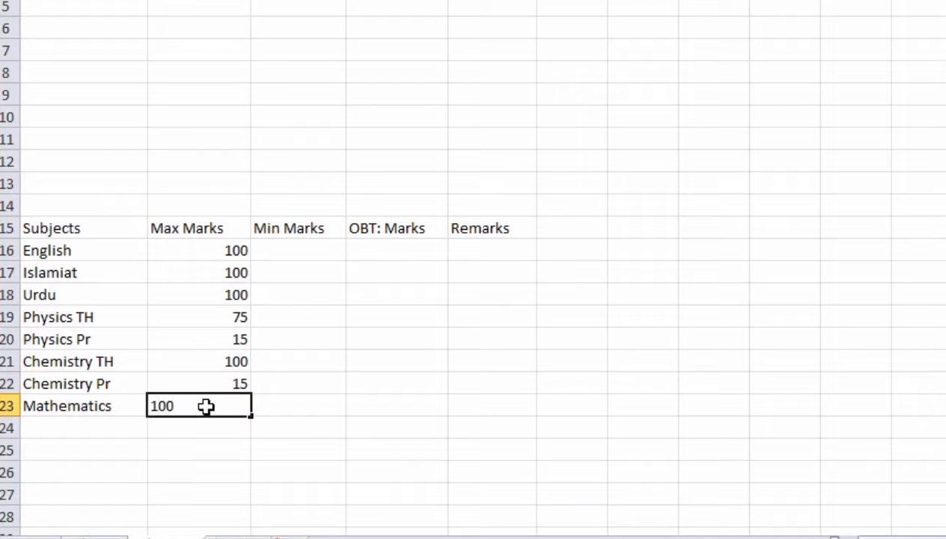
click(346, 307)
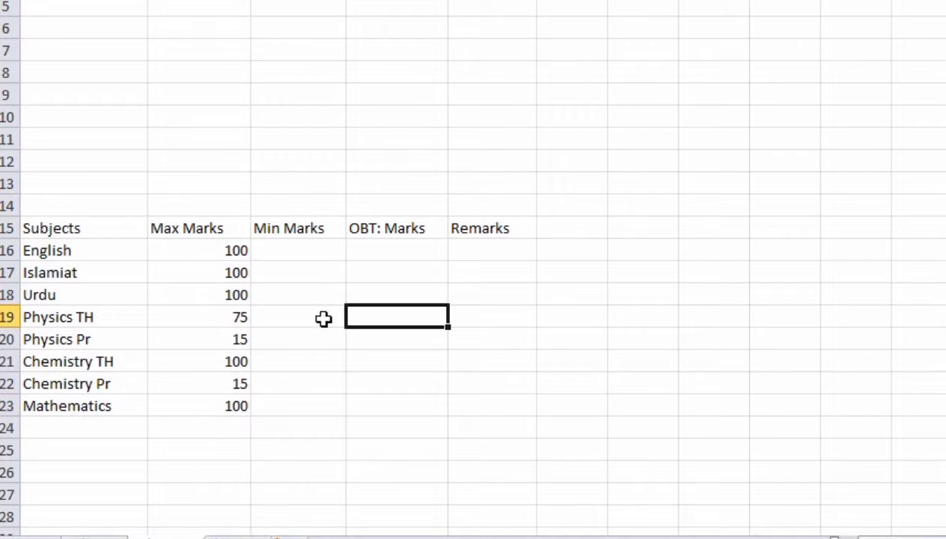
Step: Set 33 as minimum marks for English, Islamiat and Urdu by filling C16 down to C18
click(305, 245)
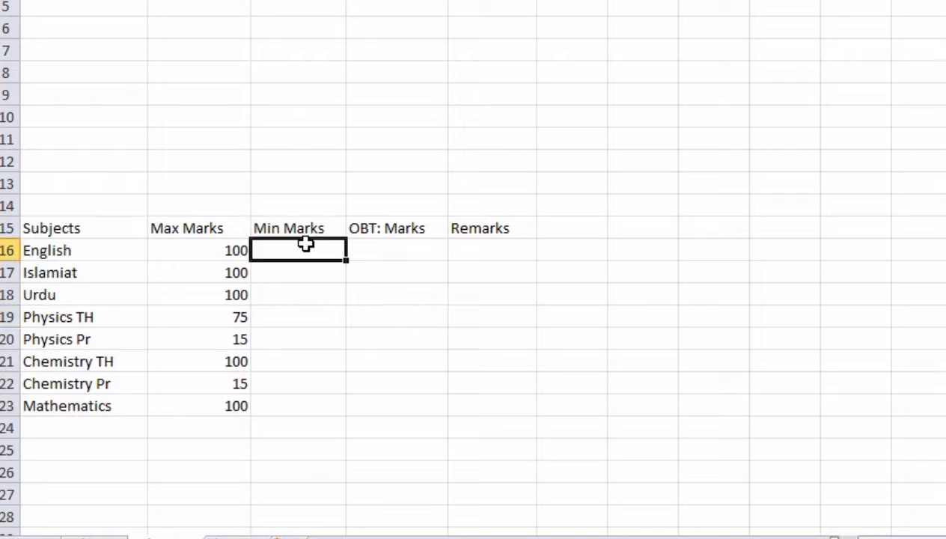
text(33)
click(303, 285)
drag(315, 247, 336, 297)
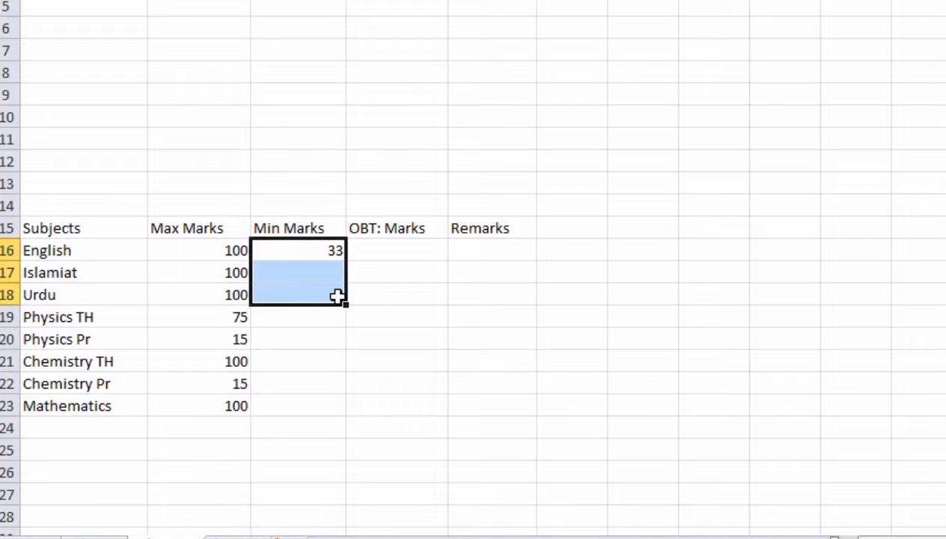
click(337, 274)
click(341, 251)
drag(348, 263, 348, 300)
click(331, 331)
click(329, 319)
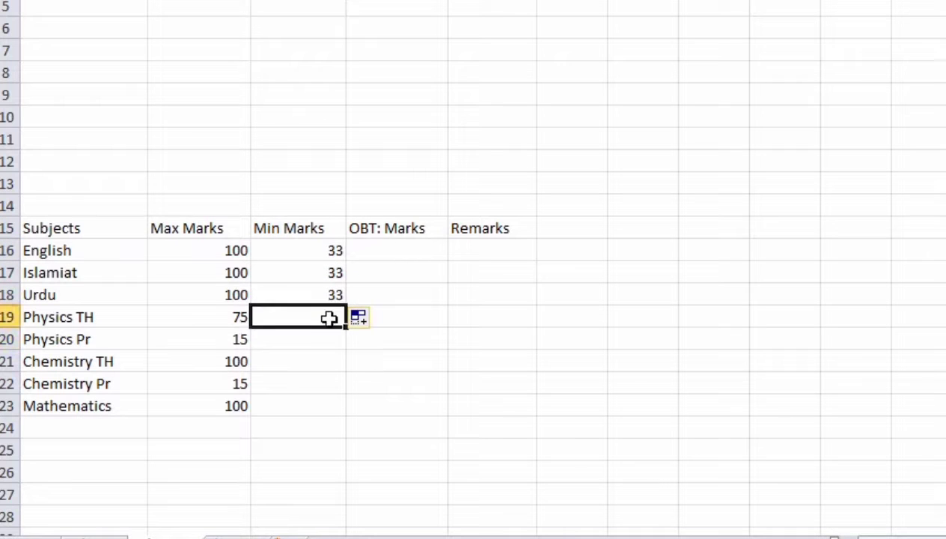
Step: Enter minimum marks 25, 5, 25, 5 and 33, and change Chemistry TH's maximum to 75
text(25)
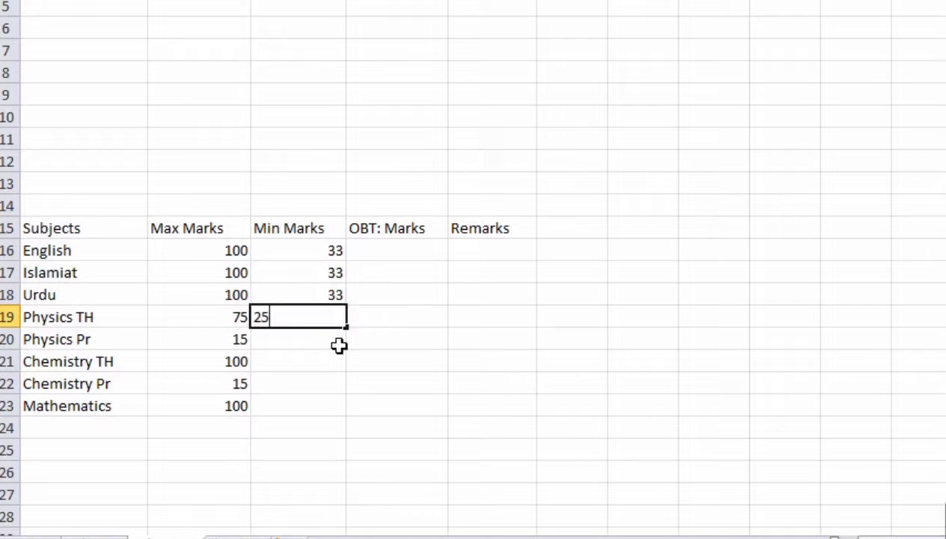
key(Return)
text(5)
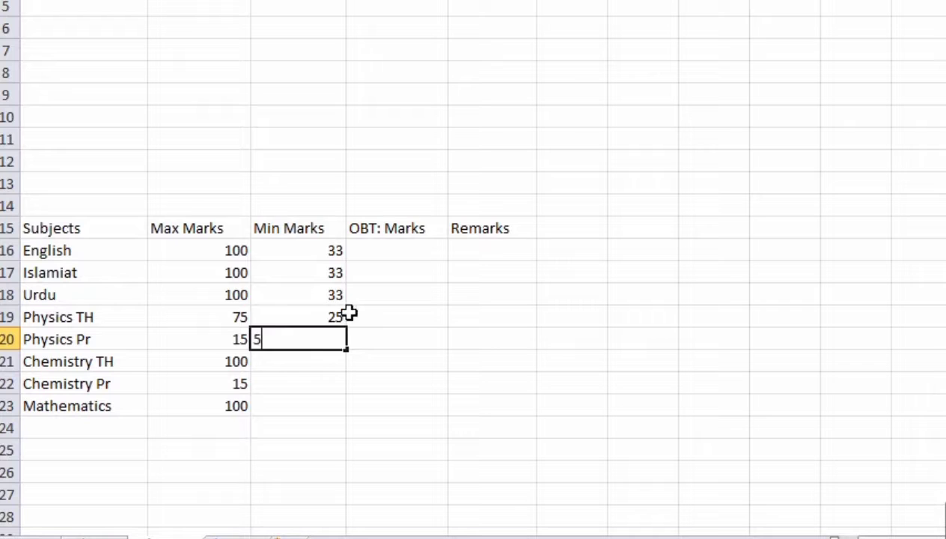
key(Return)
text(2)
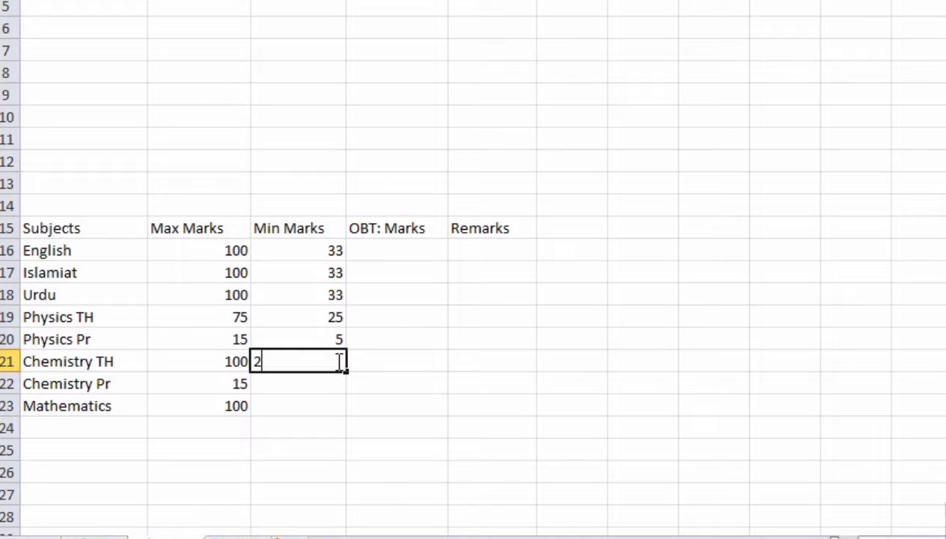
text(5)
click(231, 364)
text(75)
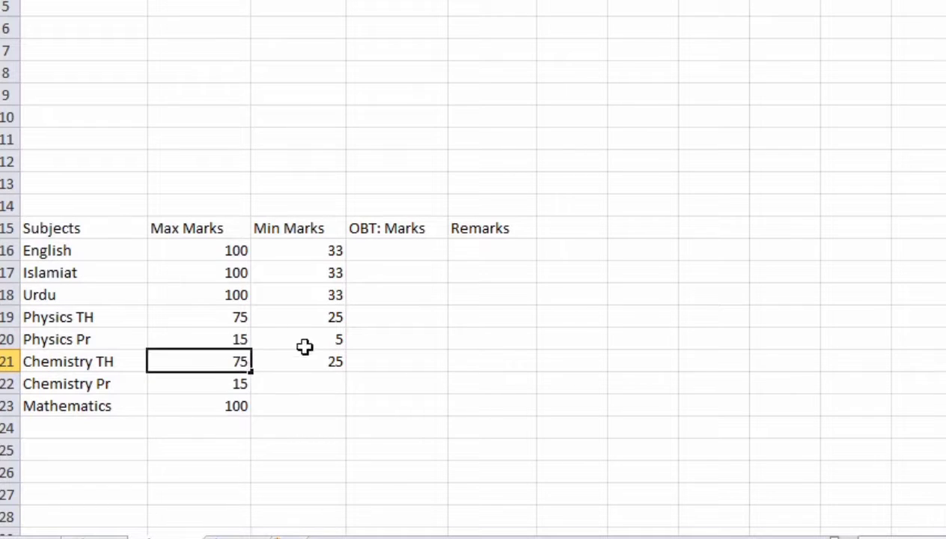
click(304, 379)
text(5)
click(308, 404)
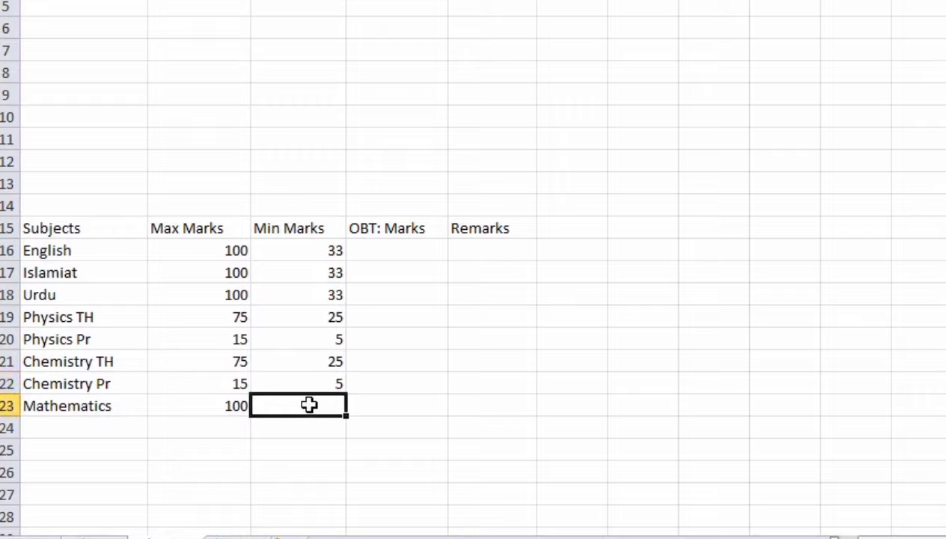
text(33)
click(336, 341)
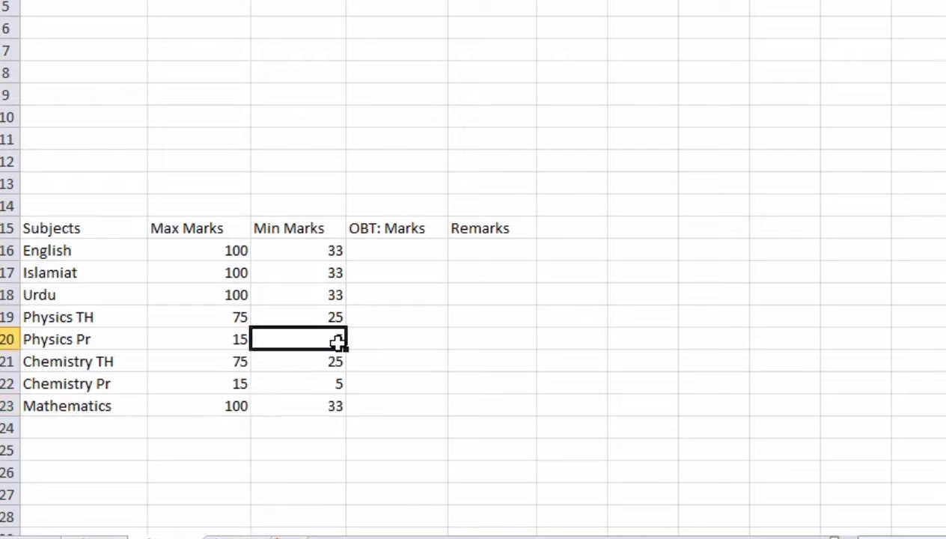
Step: Start the obtained marks with 85 for English and the Islamiat entry
click(398, 242)
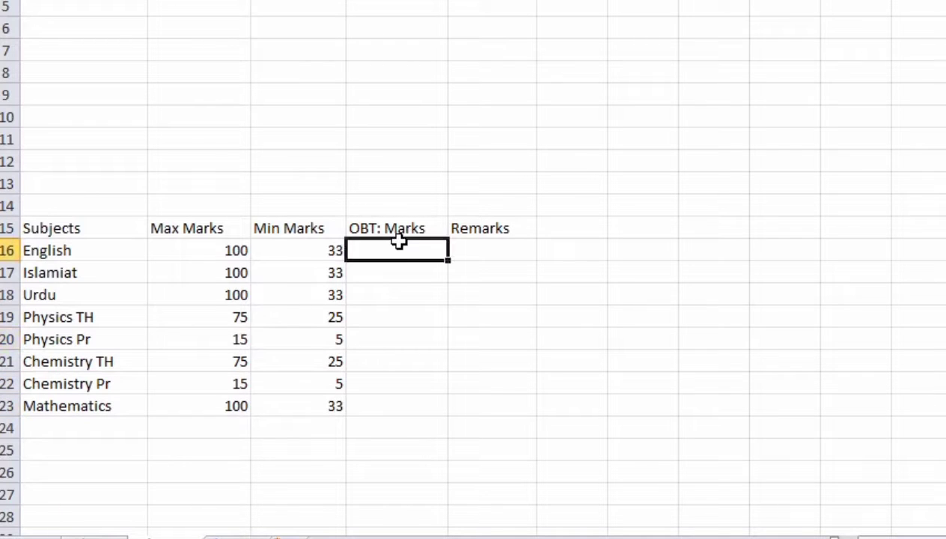
text(85)
click(424, 270)
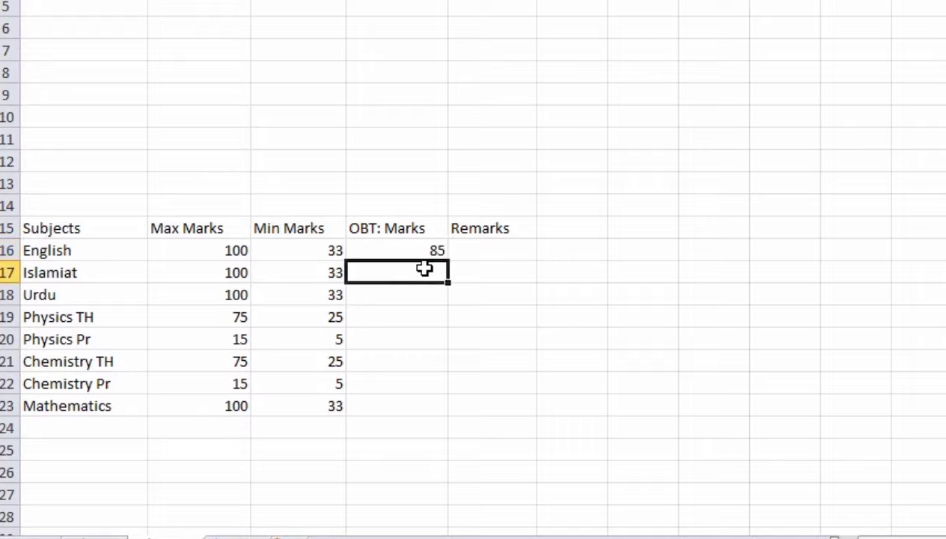
text(64)
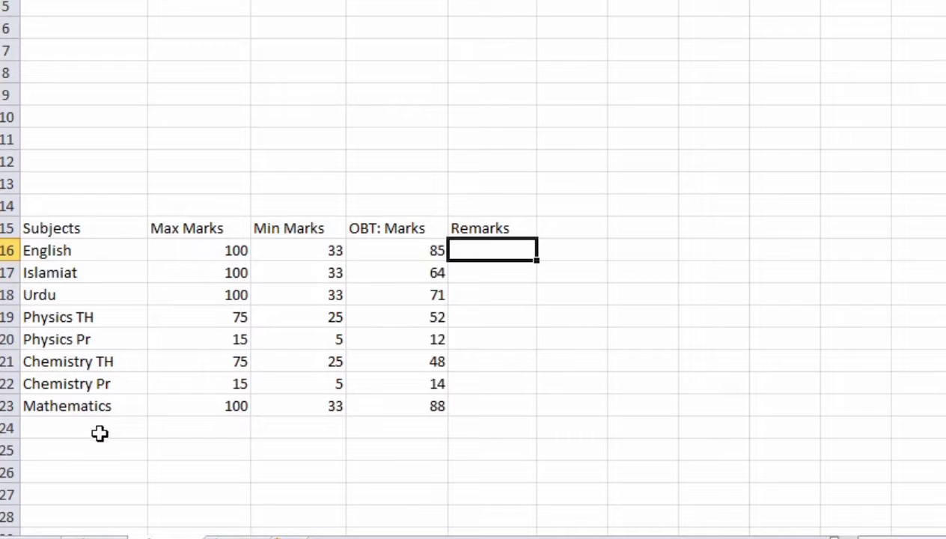
drag(54, 453, 465, 446)
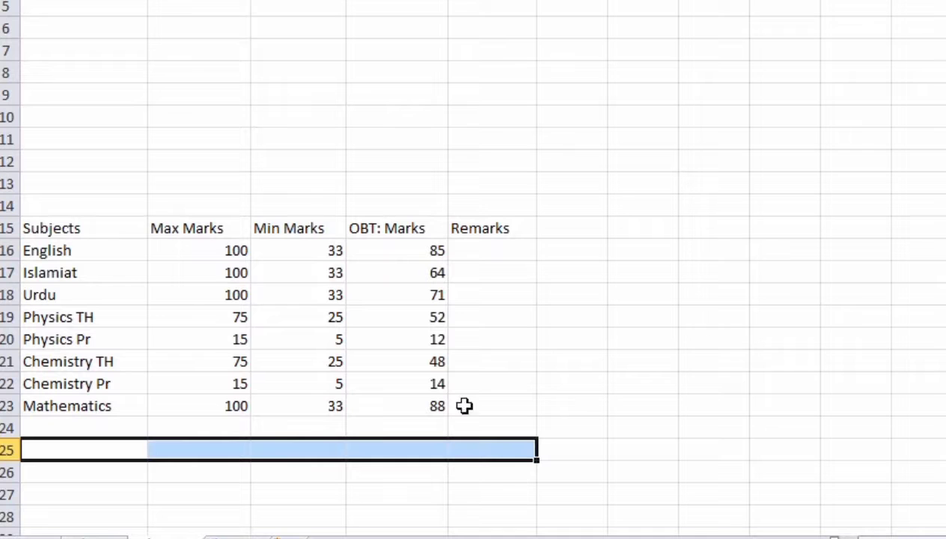
Step: Merge and centre A25:E25 and type the heading 'Obtained Marks In Word'
click(576, 3)
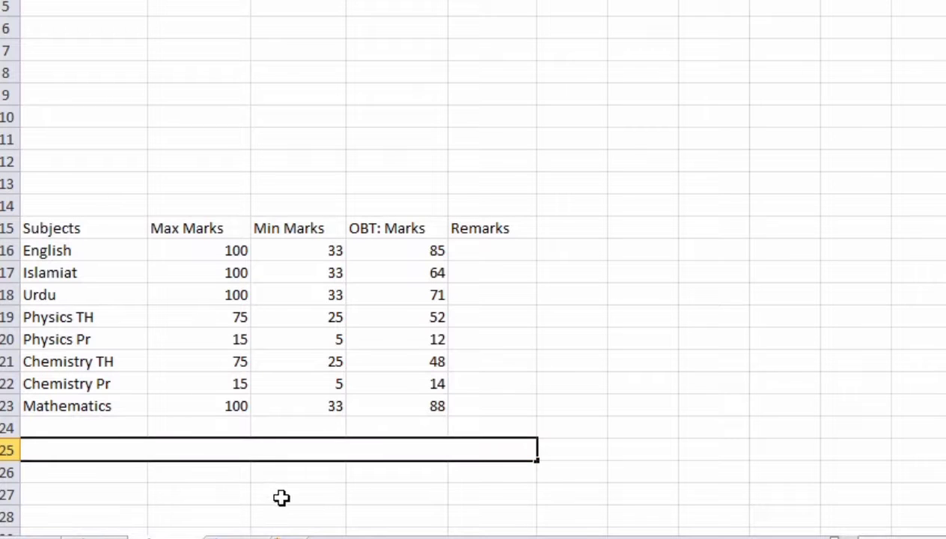
text(Obtained Mark)
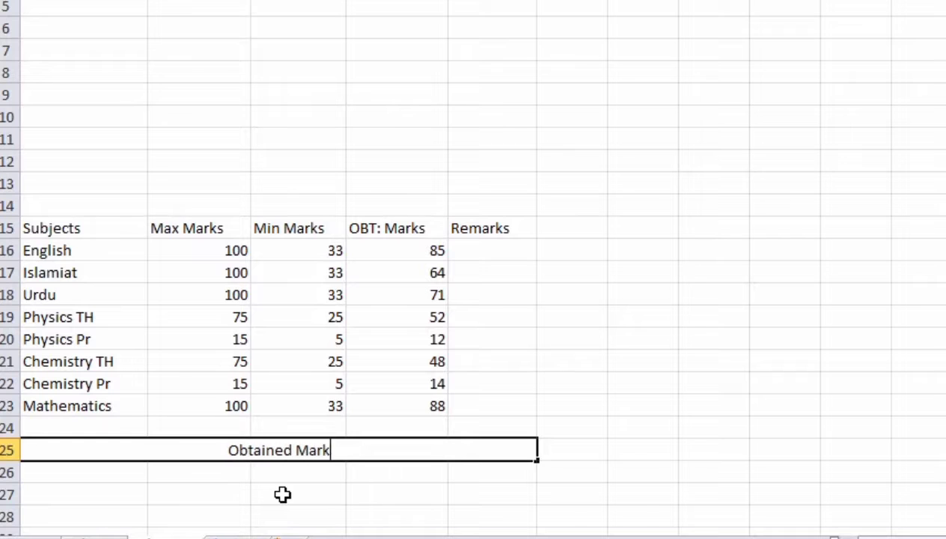
text(s In Word)
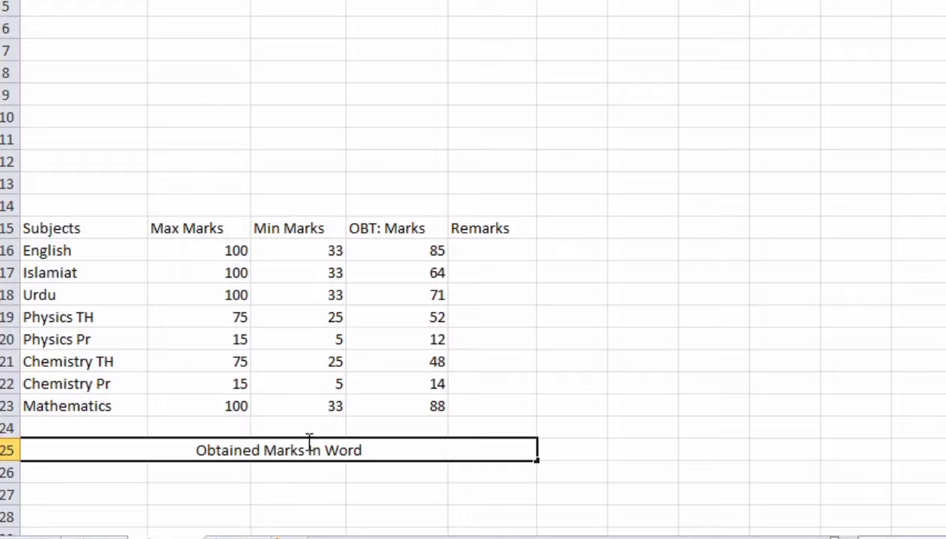
Step: Type the label 'Result:' in cell A26
scroll(277, 448, down, 1)
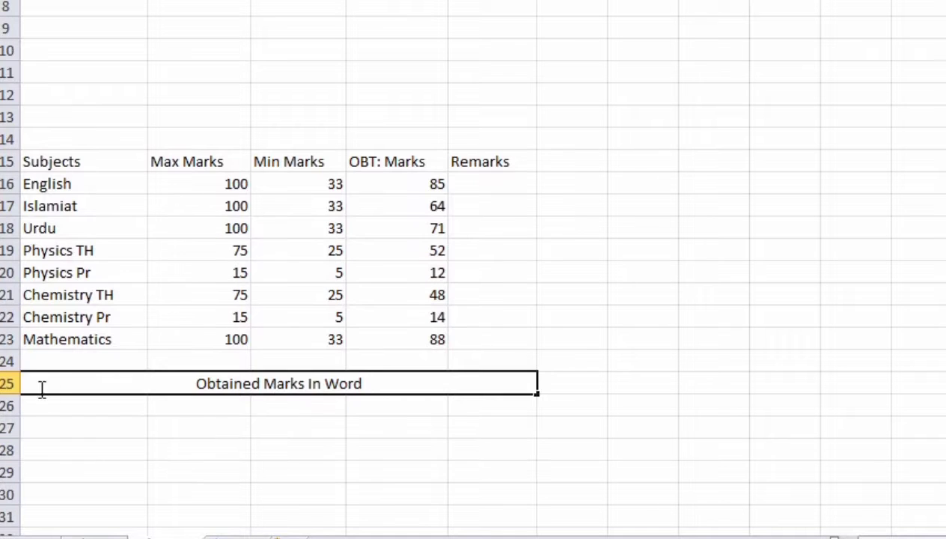
click(41, 411)
drag(41, 411, 167, 407)
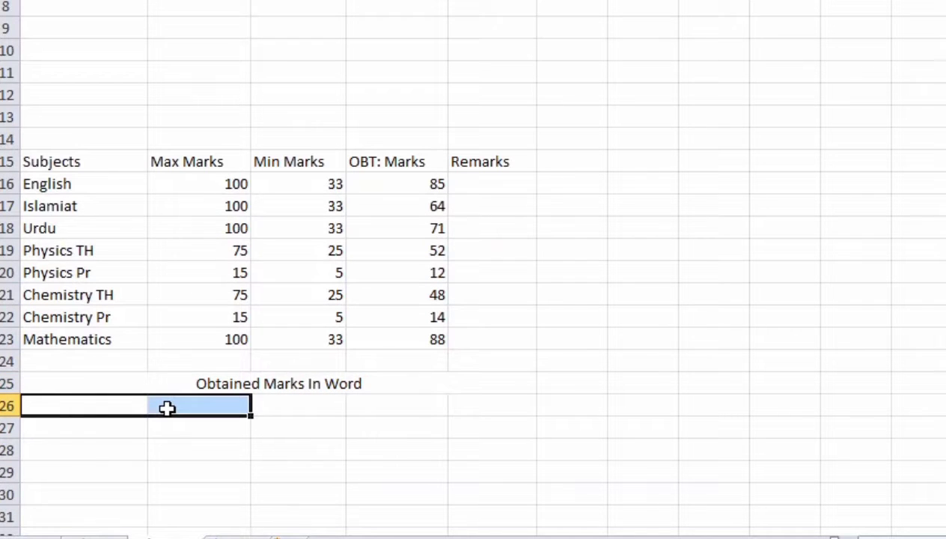
double_click(135, 407)
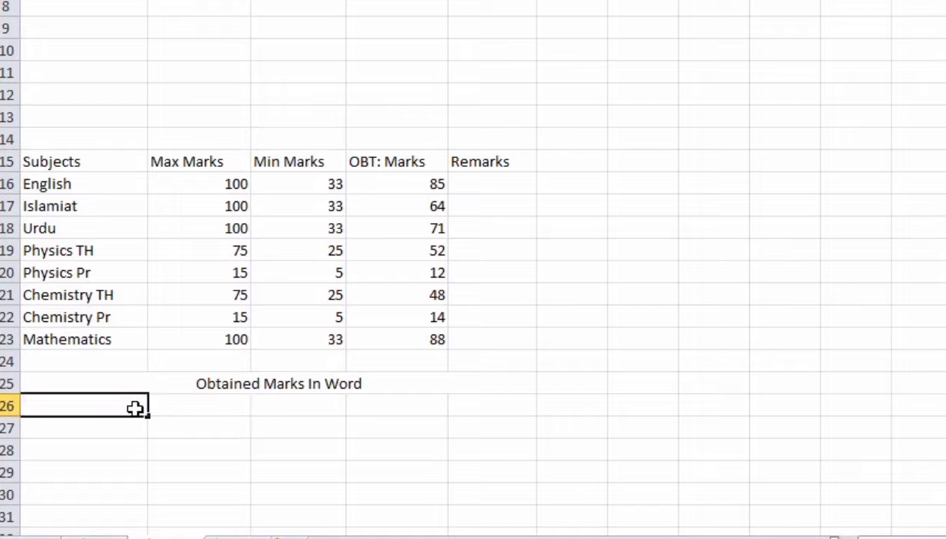
text(Result:)
key(Return)
key(Return)
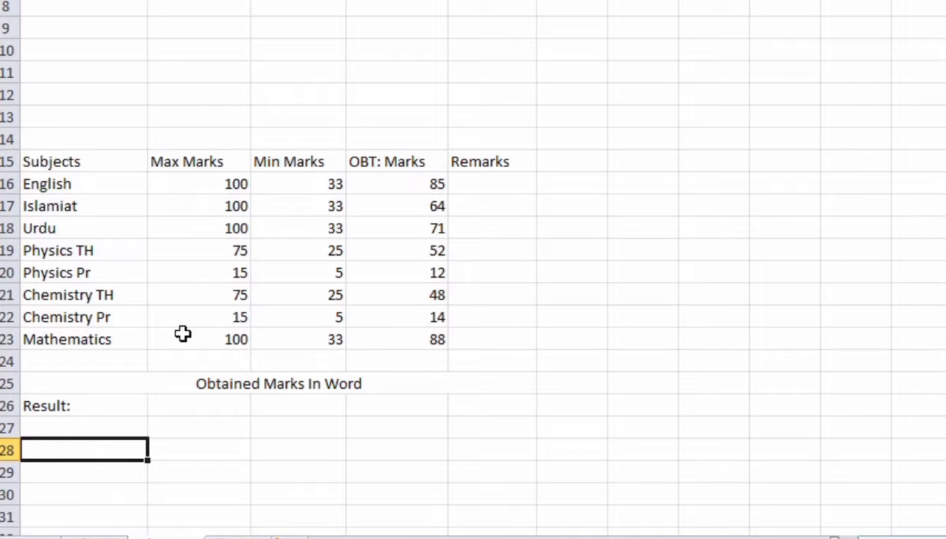
Step: Add the labels 'Grade' in A27 and 'Percentage' in A28
click(98, 423)
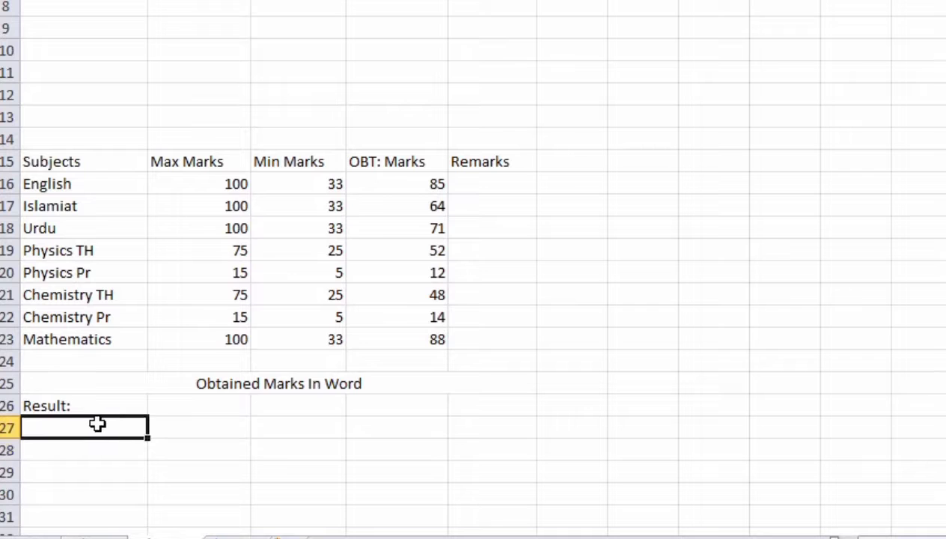
text(Grade)
click(129, 468)
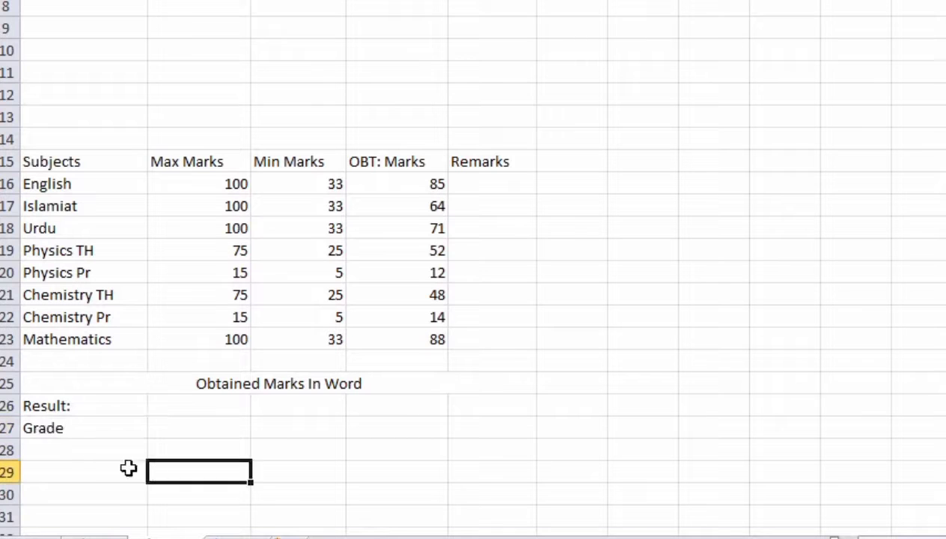
click(77, 446)
text(Percentage)
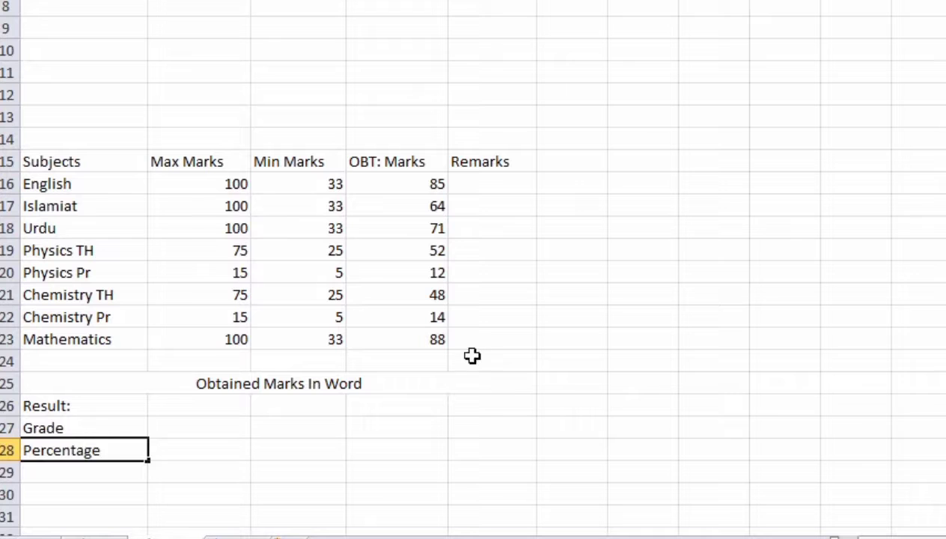
click(217, 464)
click(215, 431)
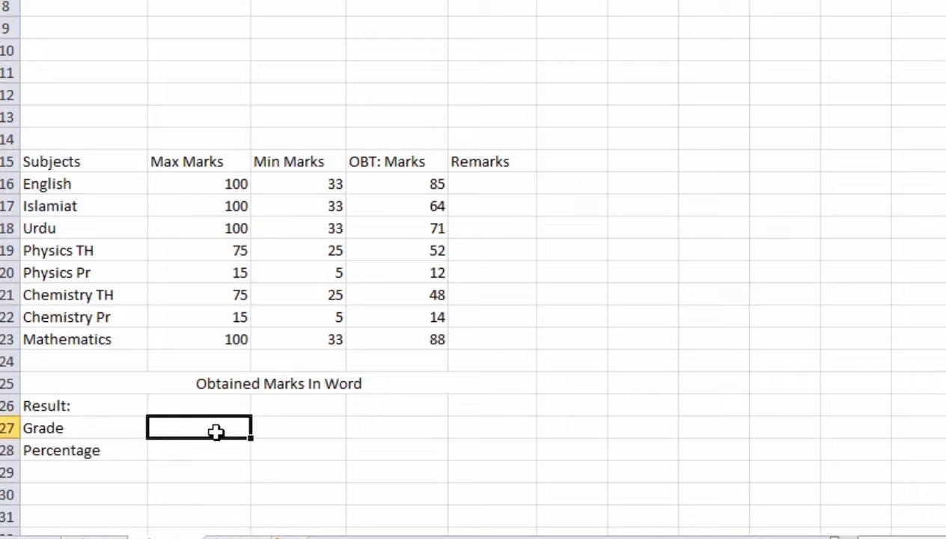
click(206, 405)
click(135, 453)
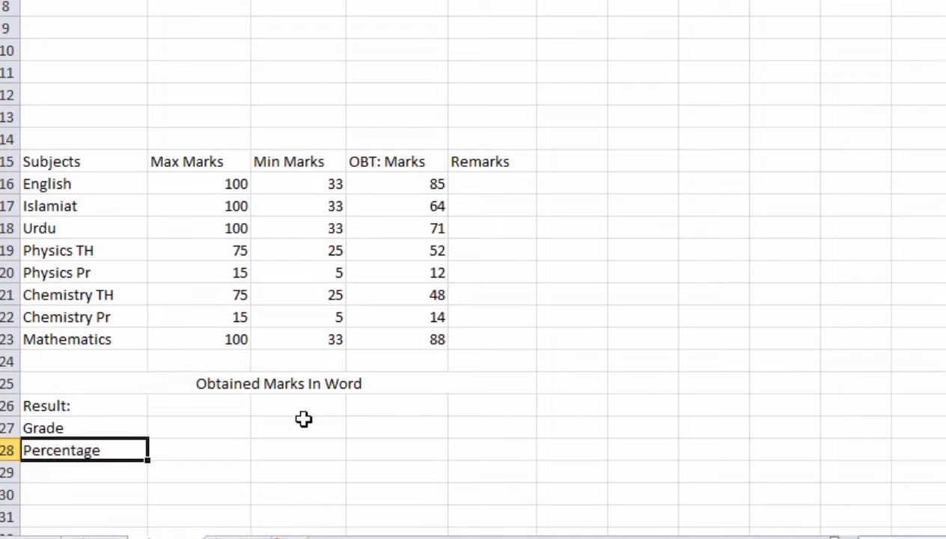
scroll(322, 74, up, 2)
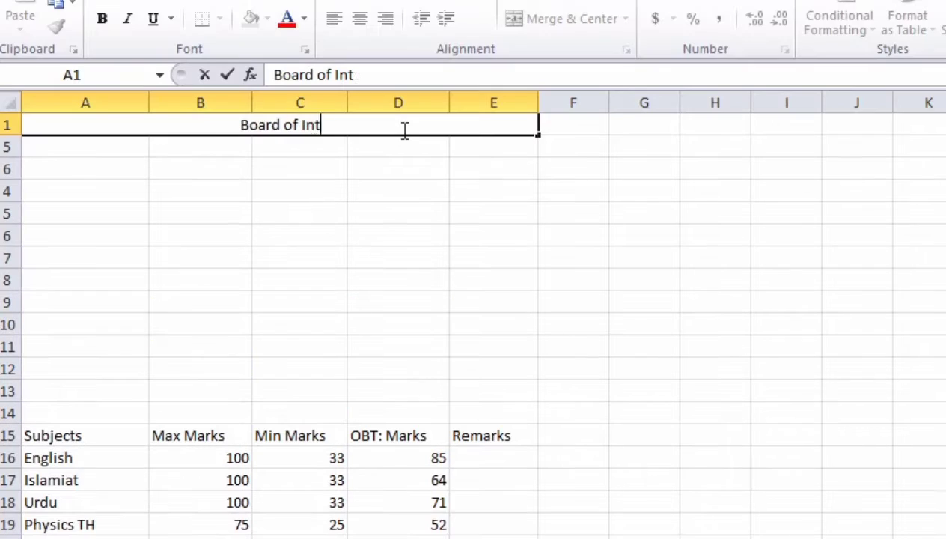
Step: Finish the 'Board of Intermediate Karachi' title and add a 'Roll No:' label with the student's roll number
text(ermed)
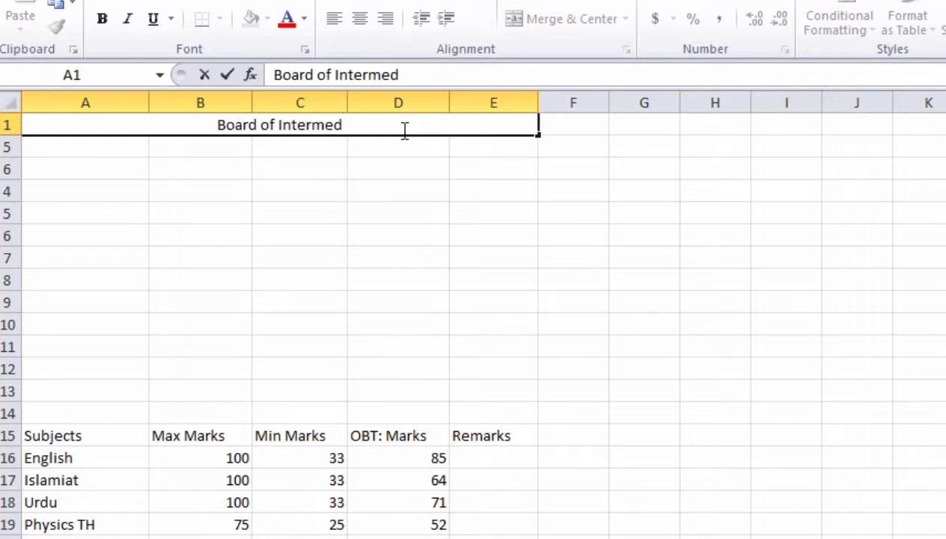
text(iate Karach)
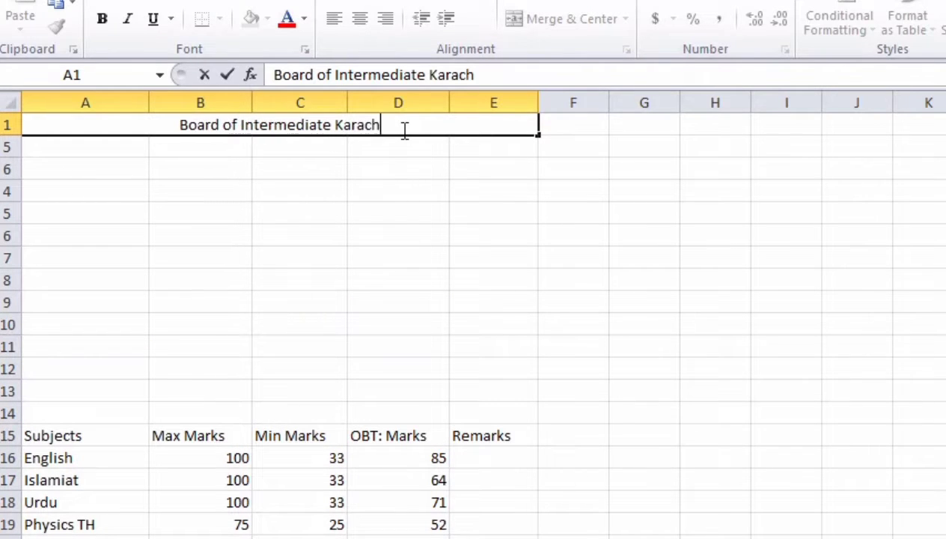
text(i)
click(327, 194)
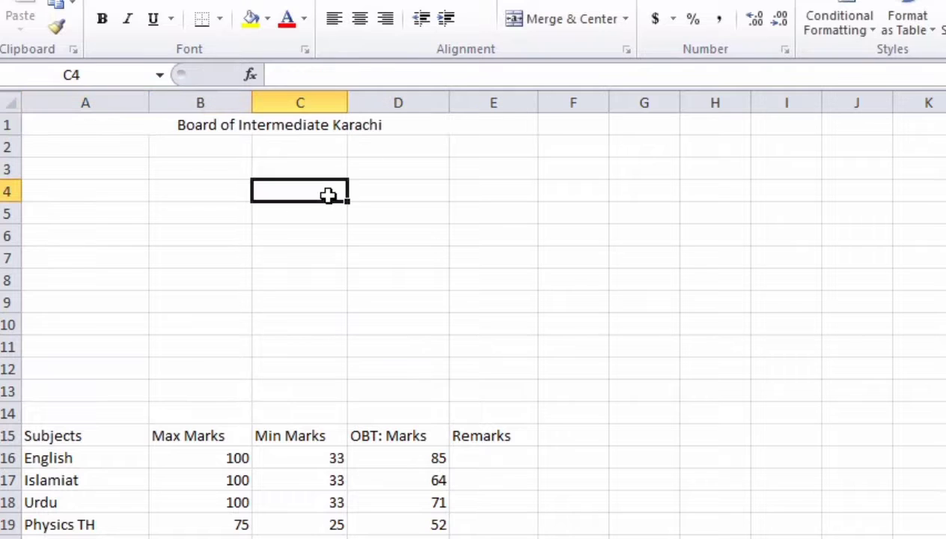
drag(401, 146, 460, 147)
click(422, 145)
text(R)
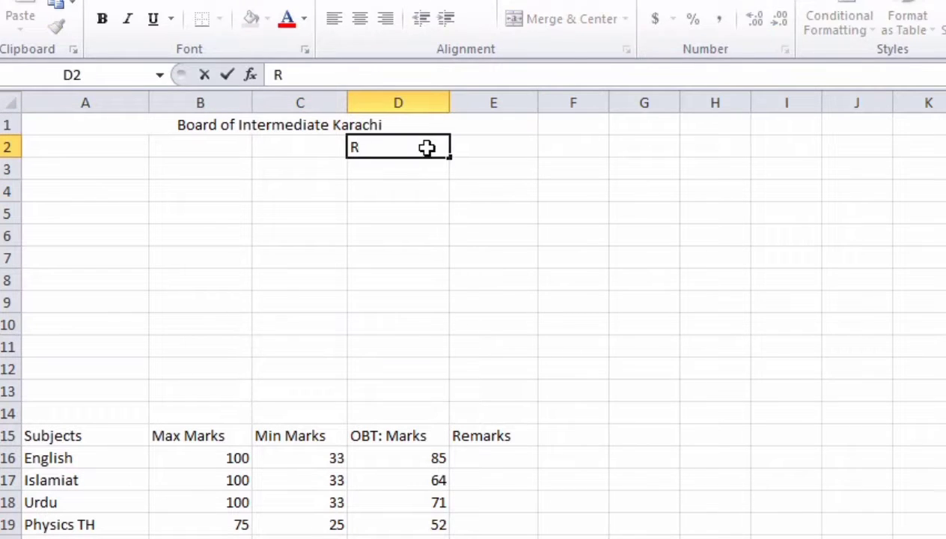
text(oll B)
key(BackSpace)
key(BackSpace)
text(No:)
key(Tab)
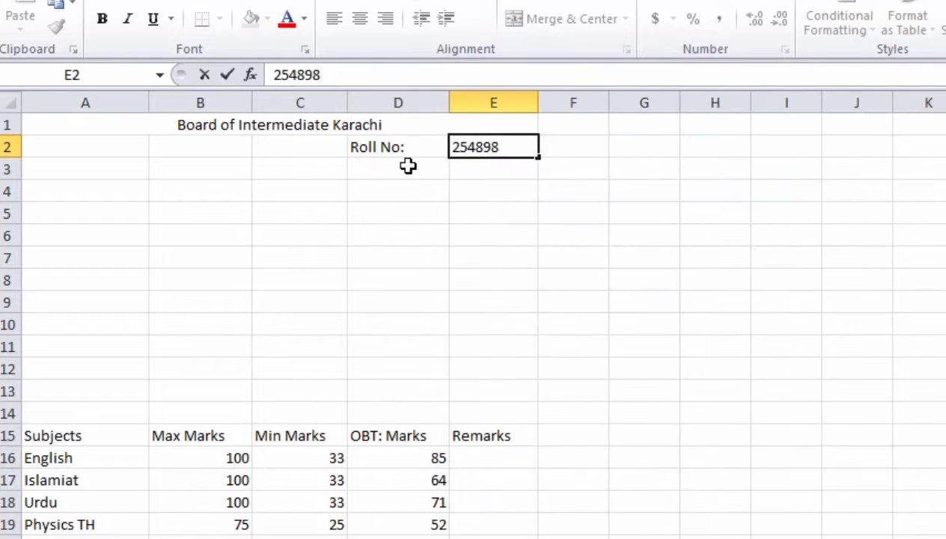
Step: Add the label 'Group' in D3 with 'Science' beside it in E3
click(407, 166)
text(Gre)
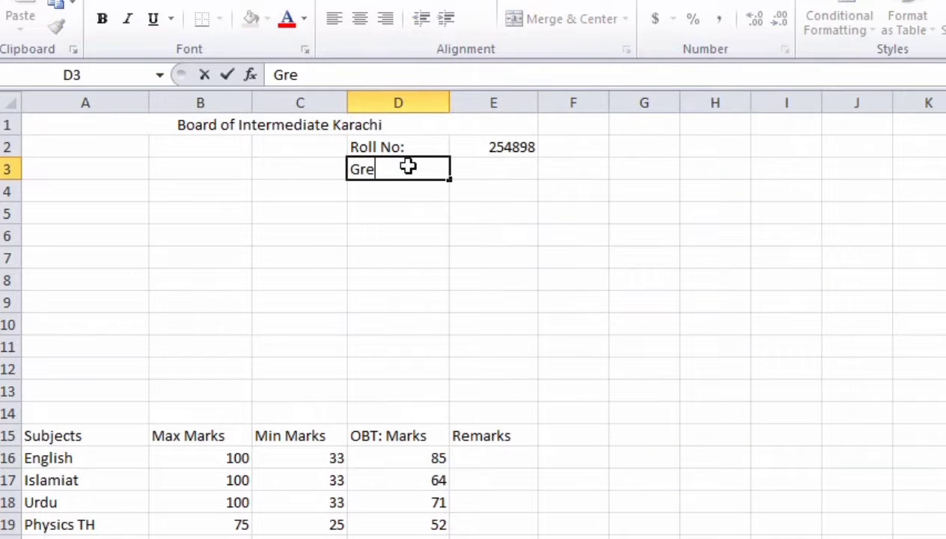
key(BackSpace)
text(oup)
key(Tab)
text(Science)
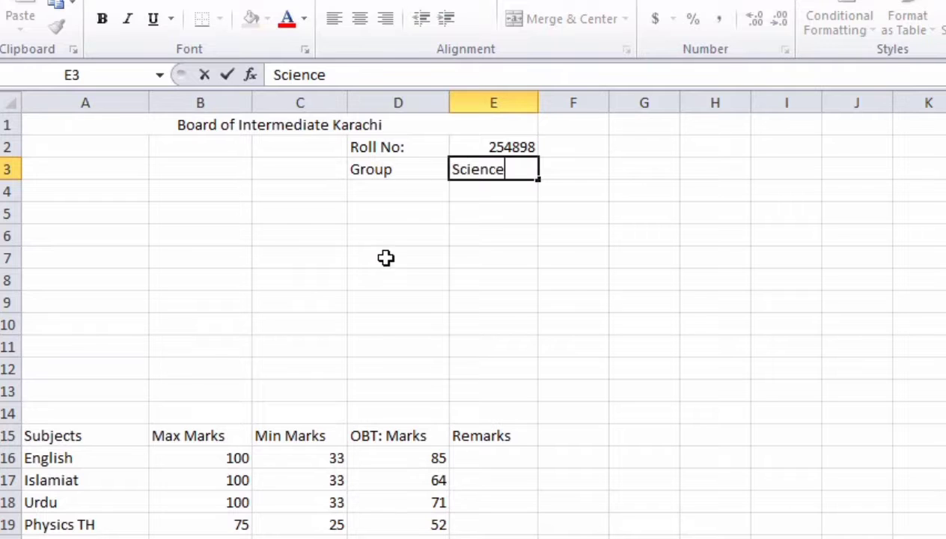
click(383, 255)
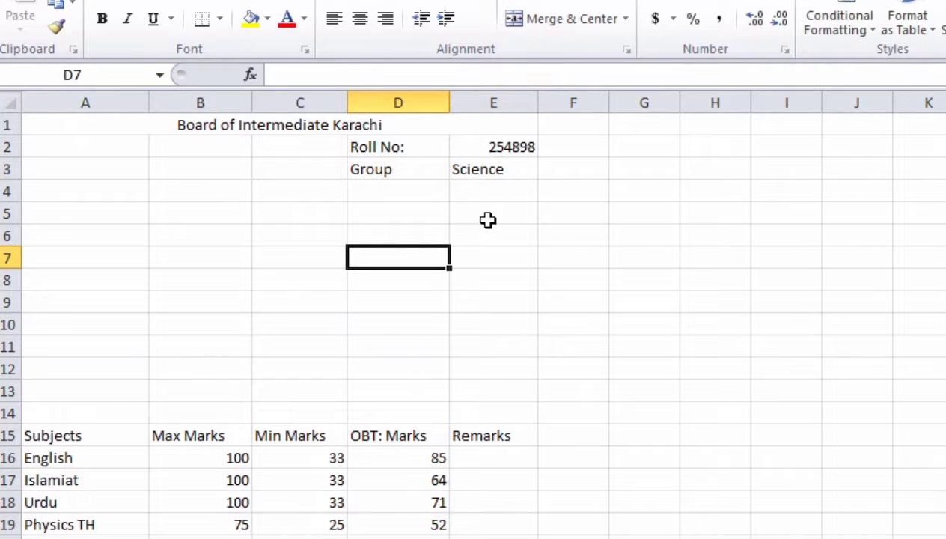
Step: Merge and centre A7:E7 with the heading 'Statement of Marks'
drag(514, 251, 82, 257)
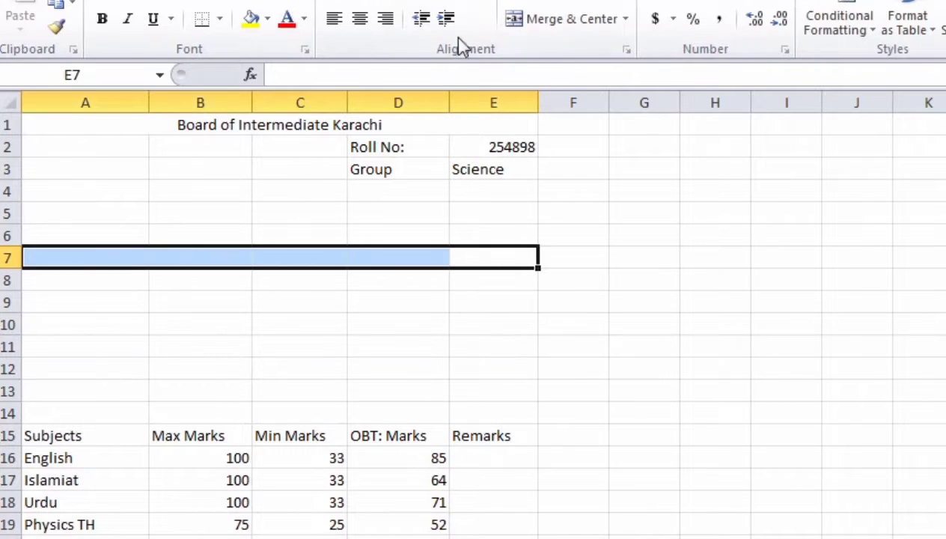
click(571, 18)
text(State)
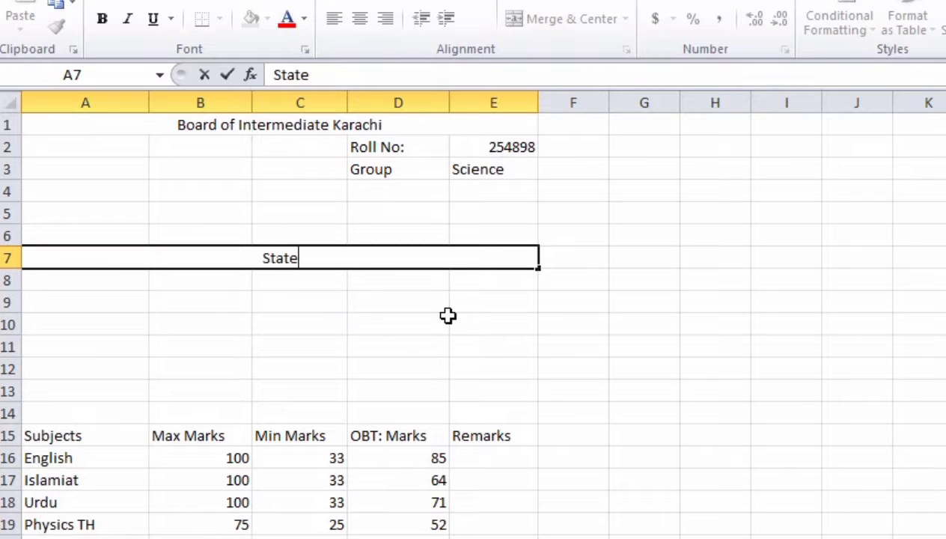
text(d)
key(BackSpace)
text(ment of )
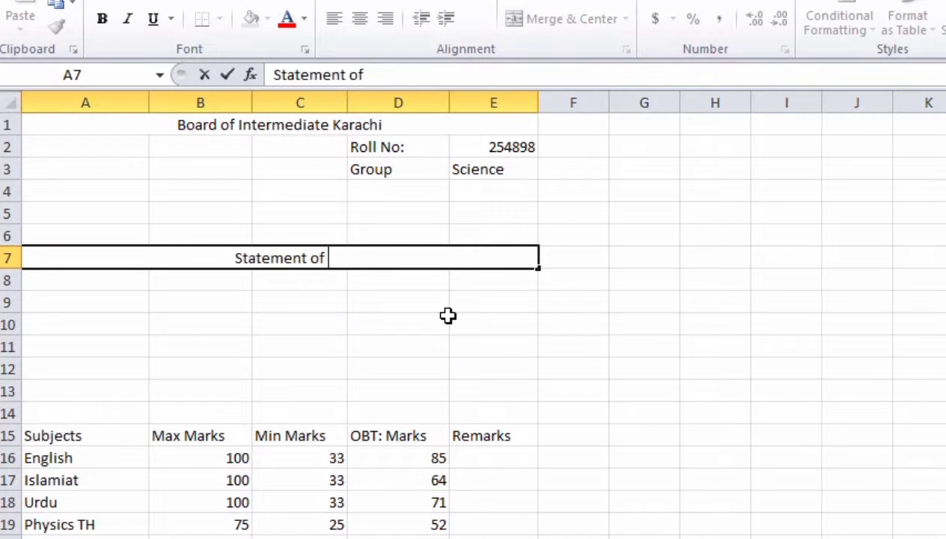
text(Marks)
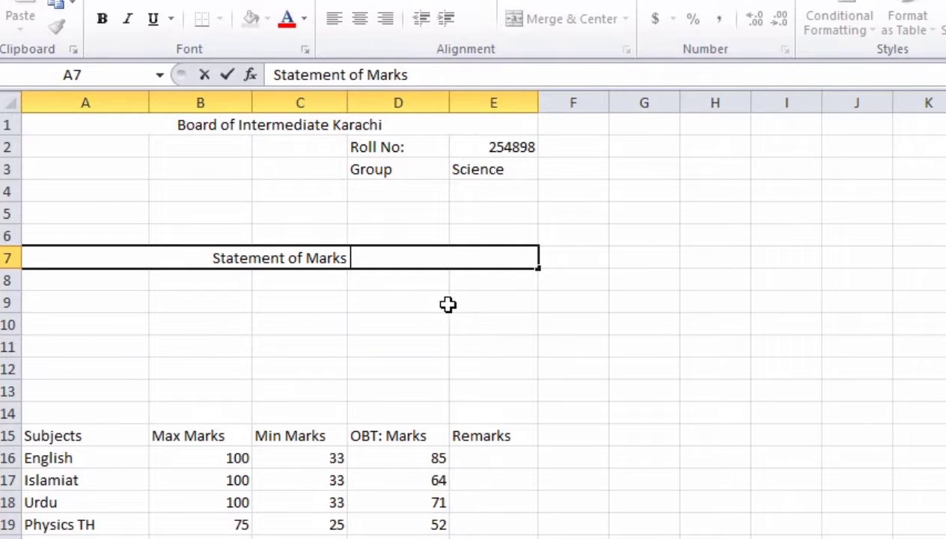
Step: Merge and centre A8:E8 with the subtitle 'S.S.C Examination'
drag(485, 279, 82, 280)
click(499, 14)
text(S.S.S)
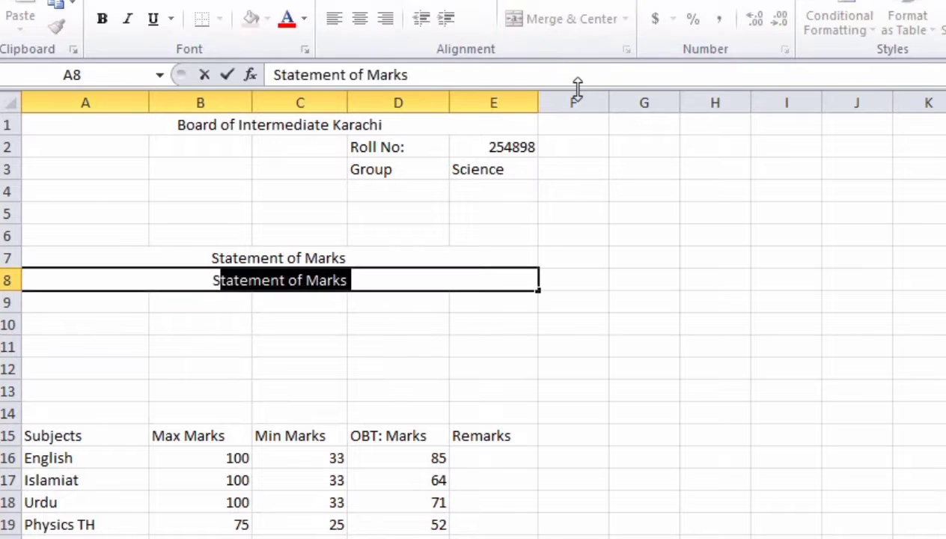
text(C)
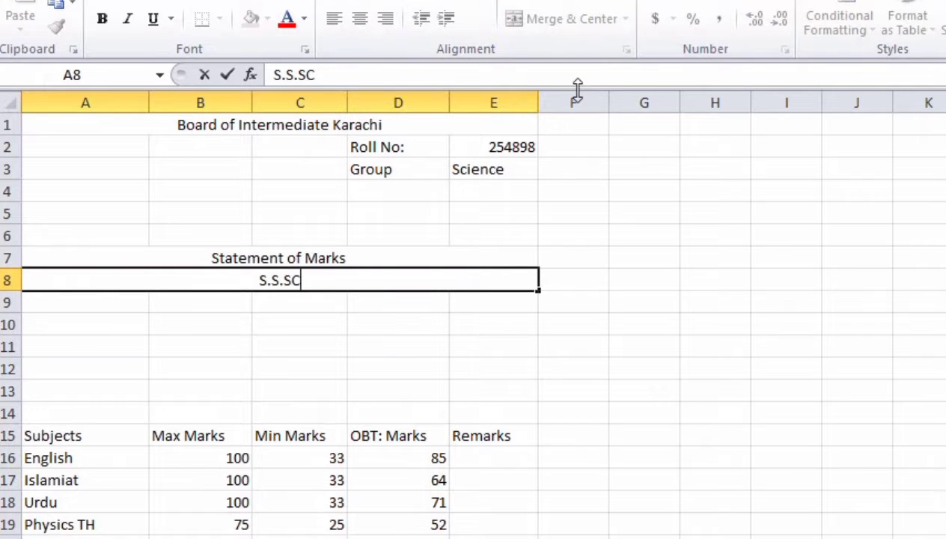
key(BackSpace)
key(BackSpace)
text(C Exam)
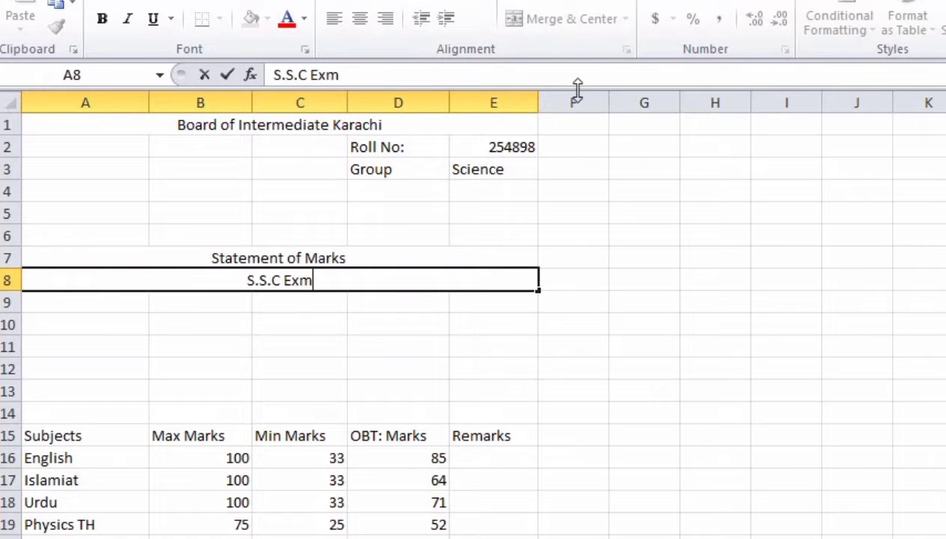
key(BackSpace)
text(amination)
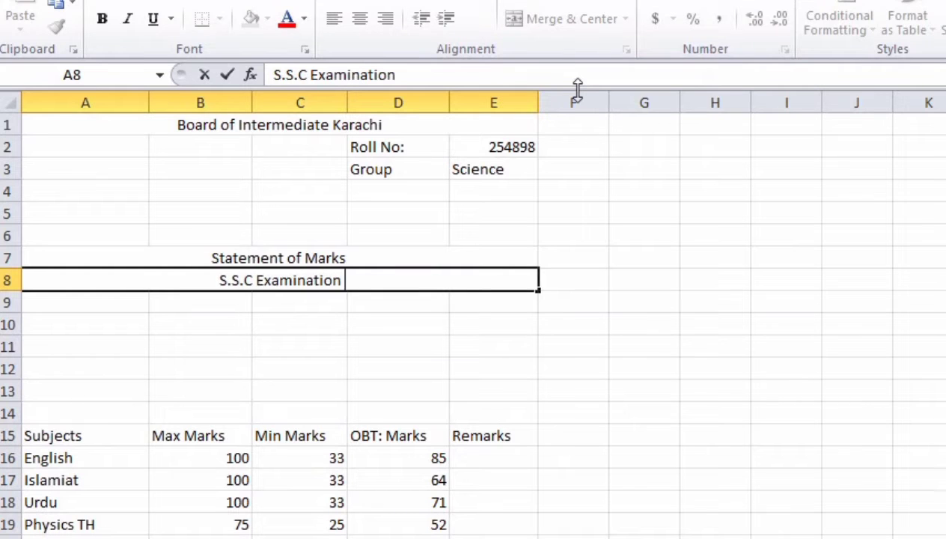
click(51, 310)
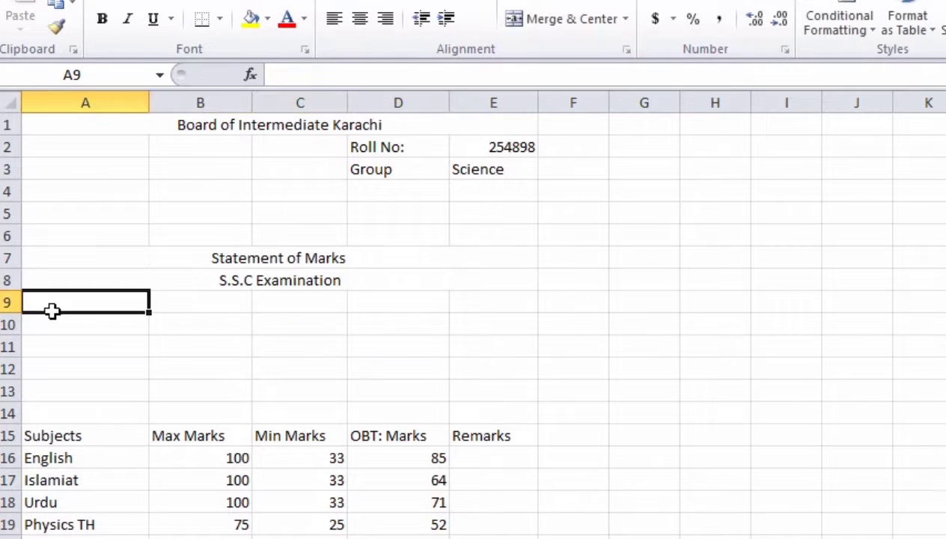
Step: Enter the Name label in A9 with the student's first name beside it in B9
text(Nma)
key(BackSpace)
key(BackSpace)
text(ame)
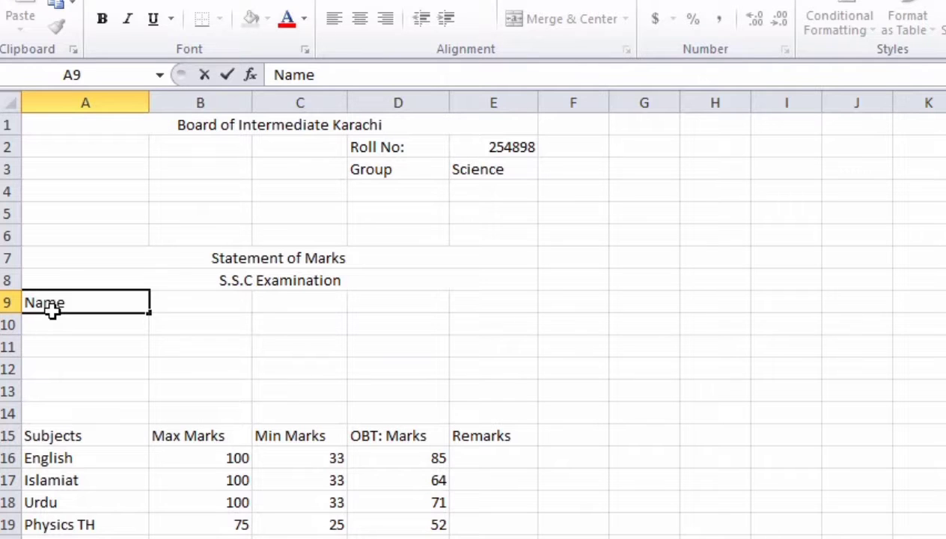
key(Tab)
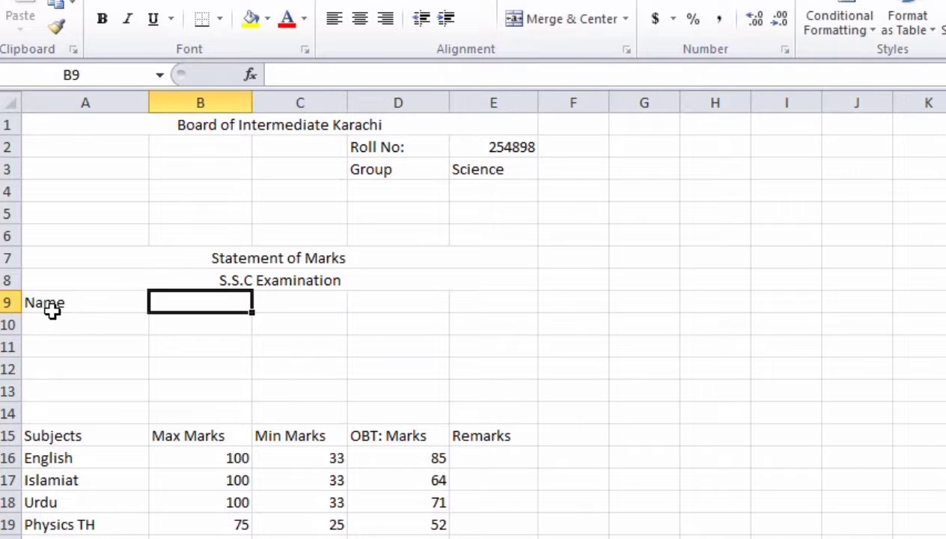
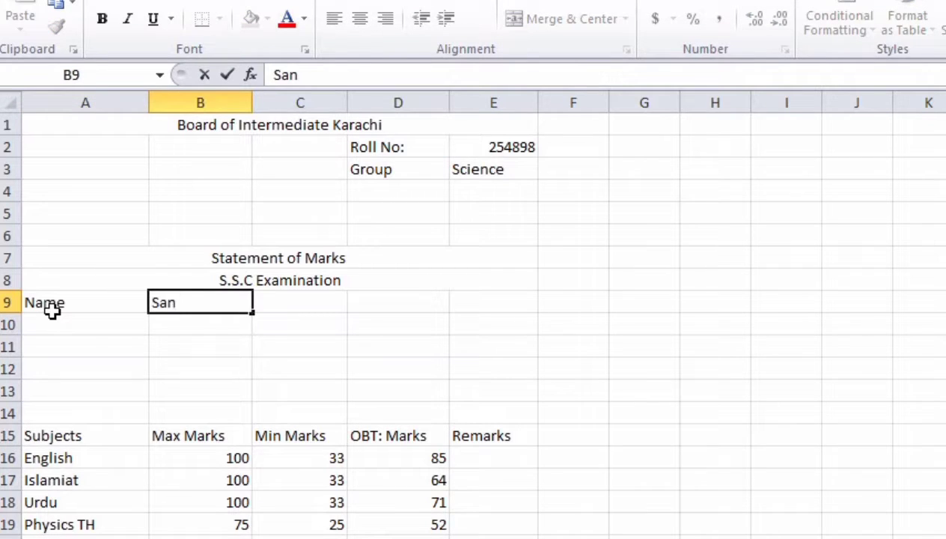
click(61, 328)
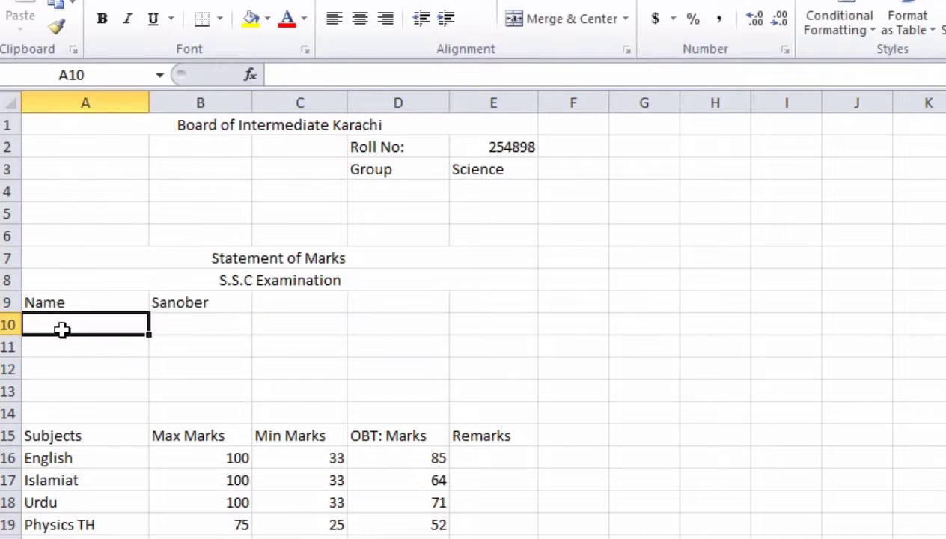
Step: Enter the Father Name label in A10 with the father's name in B10
text(Father Name)
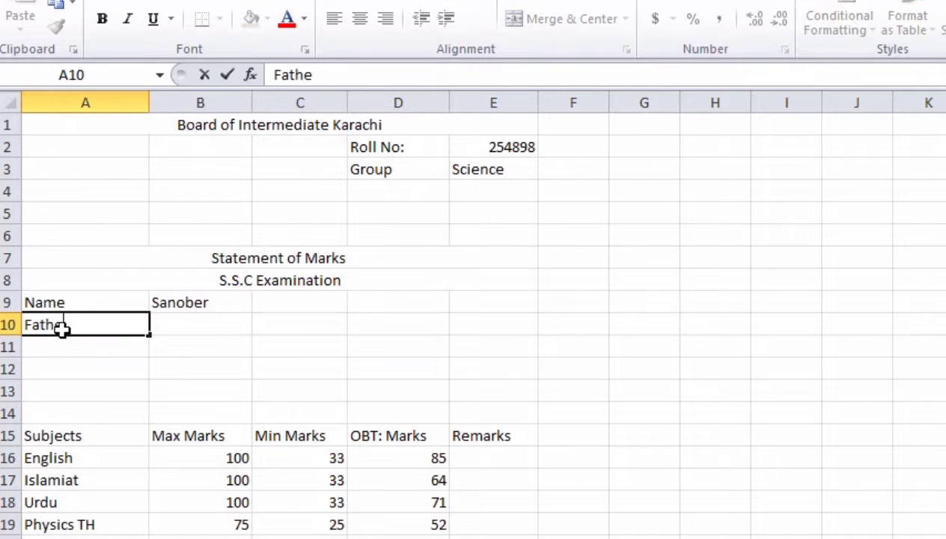
key(Tab)
text(Ali)
key(BackSpace)
key(BackSpace)
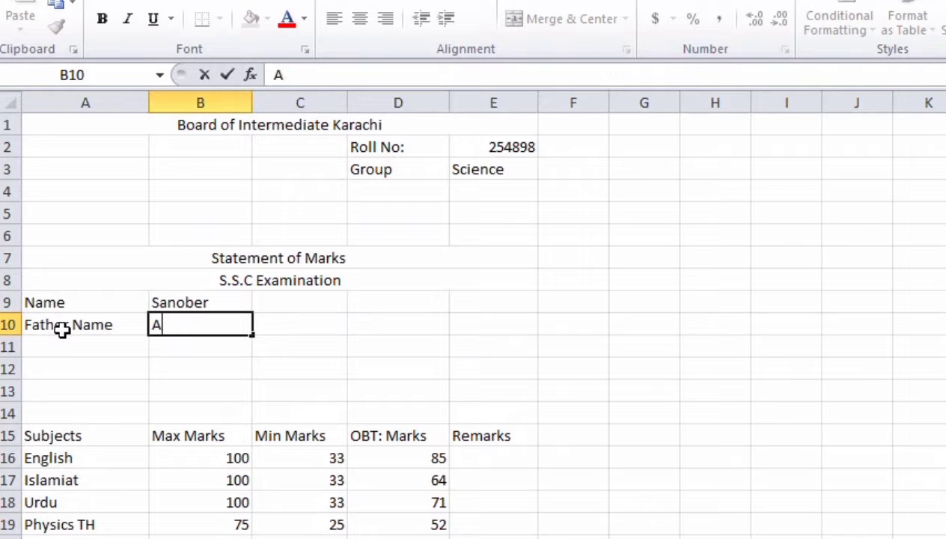
key(BackSpace)
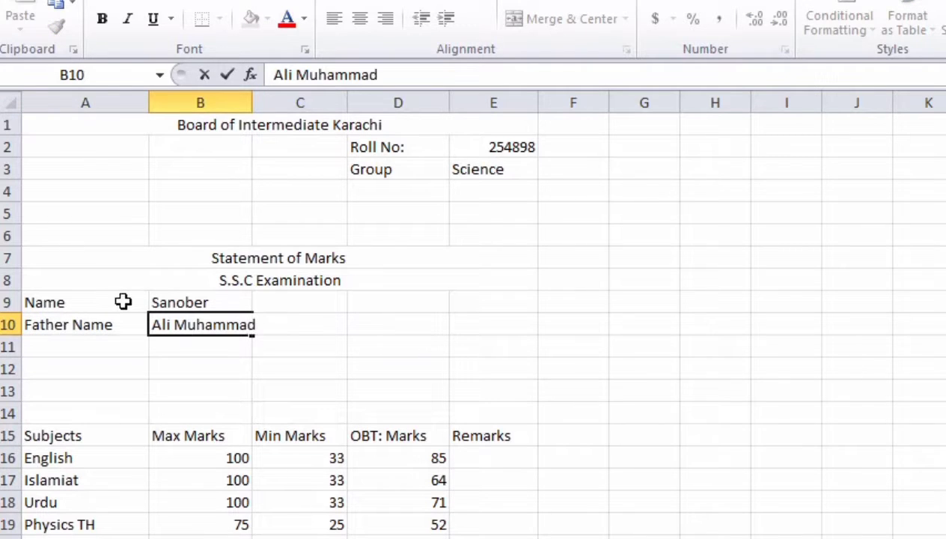
click(65, 343)
Step: Enter the Surname label in A11 with the student's surname in B11
text(S)
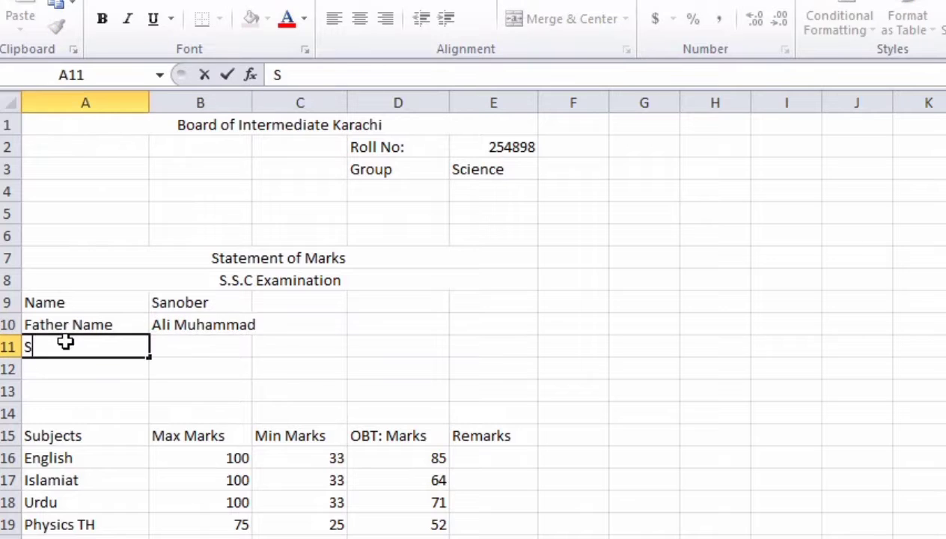
text(urname)
key(Tab)
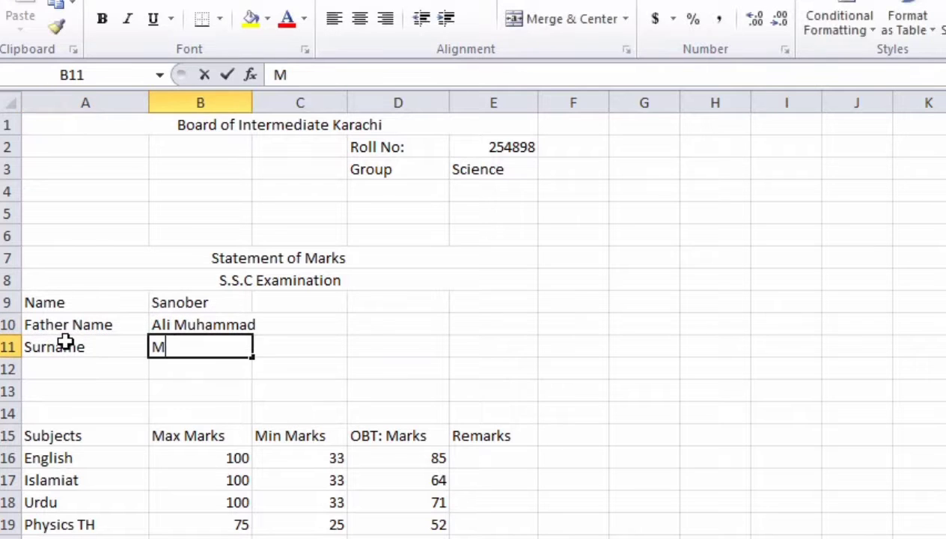
click(38, 365)
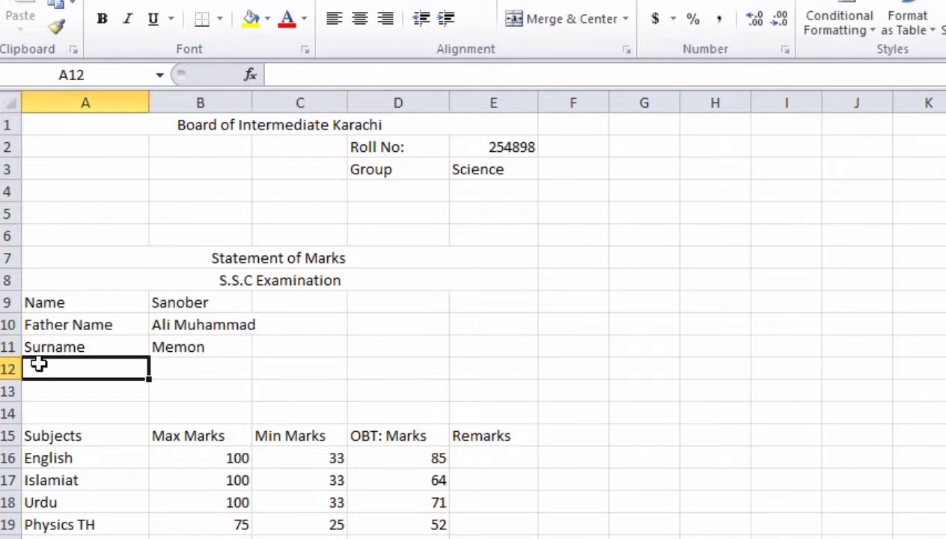
Step: Finish the Institute entry and merge and center the title row across columns A to E
text(Isn)
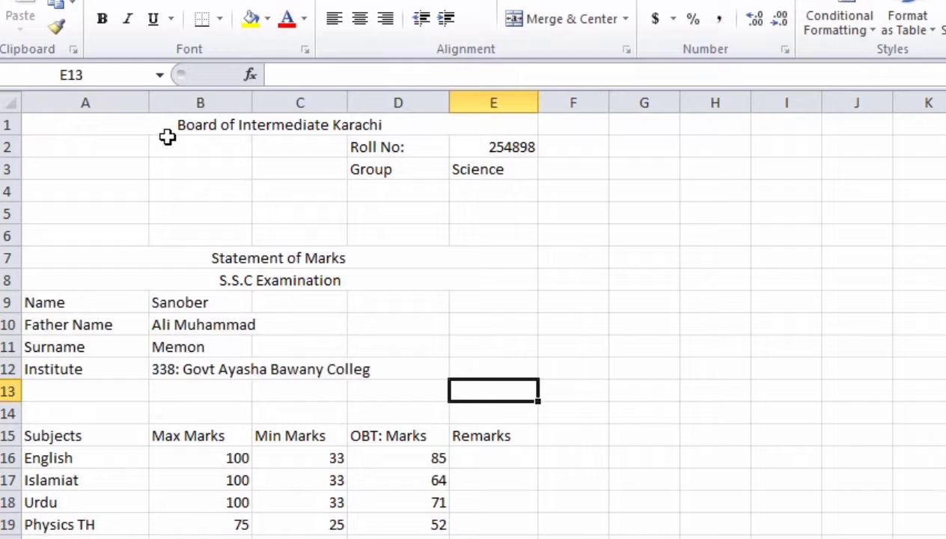
drag(132, 125, 479, 110)
key(alt+h)
key(m)
key(c)
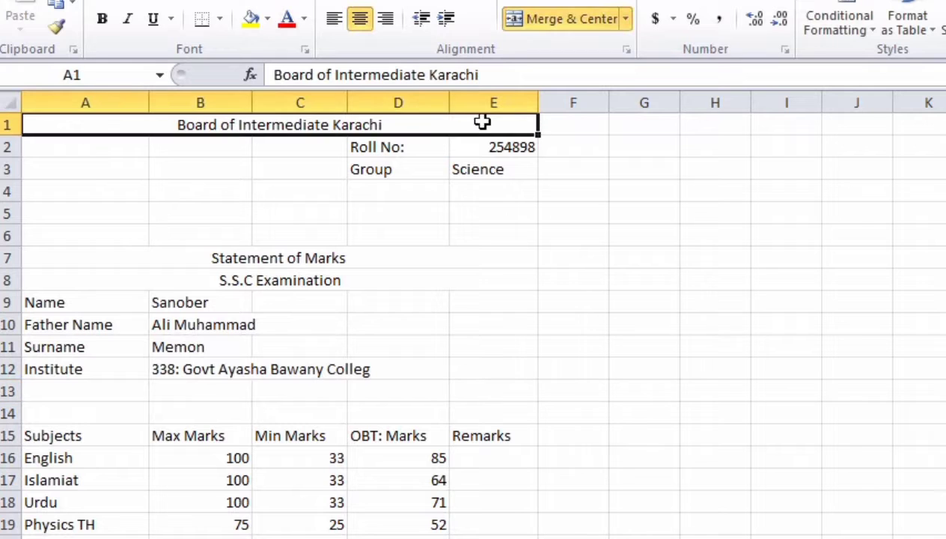
Step: Give the title a bold font and enlarge its text
click(203, 4)
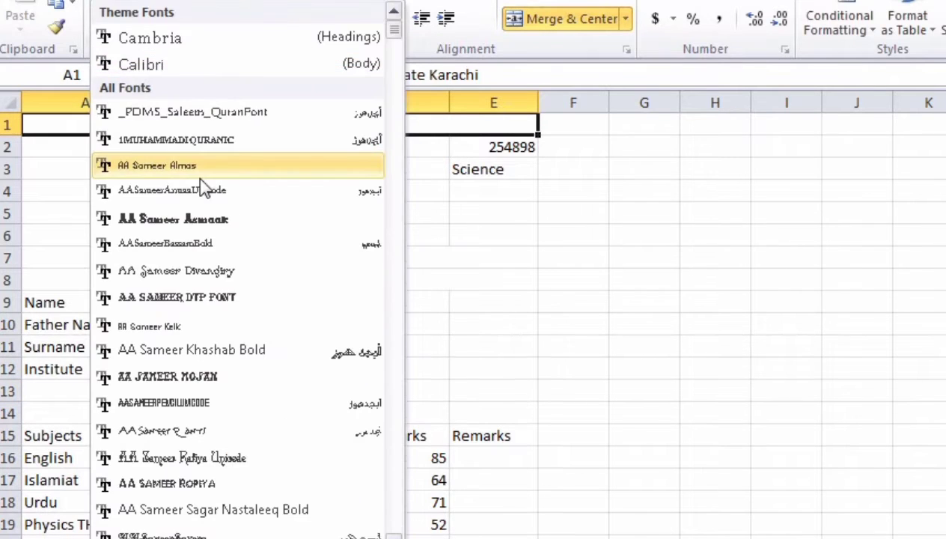
click(205, 219)
click(215, 5)
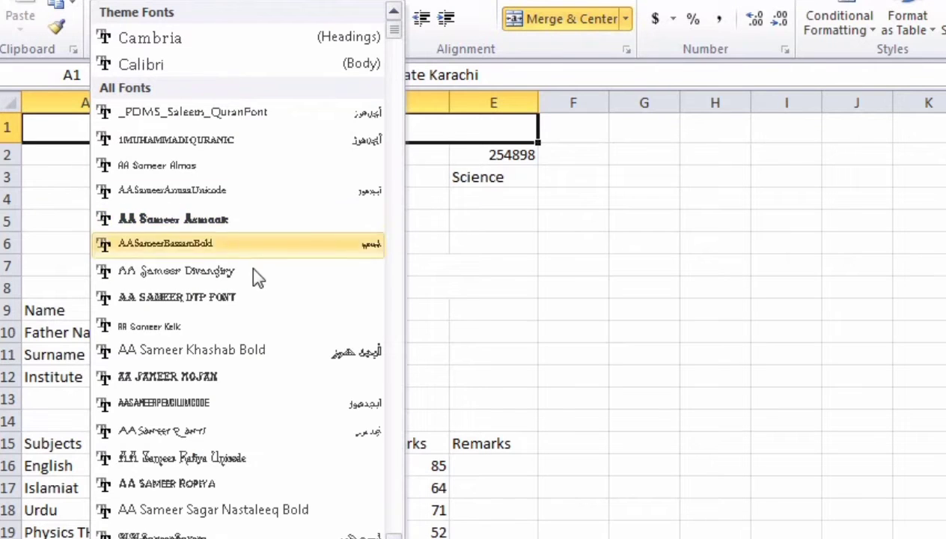
click(499, 175)
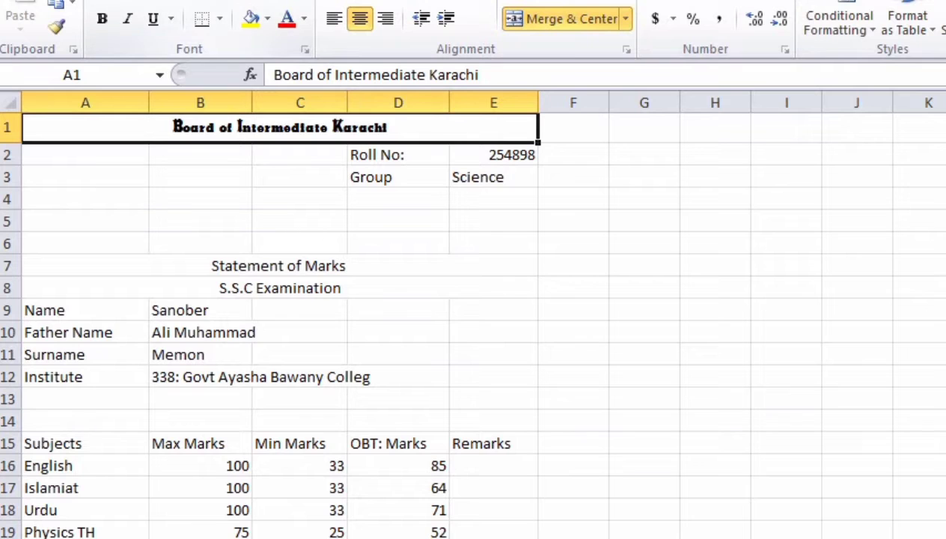
key(Return)
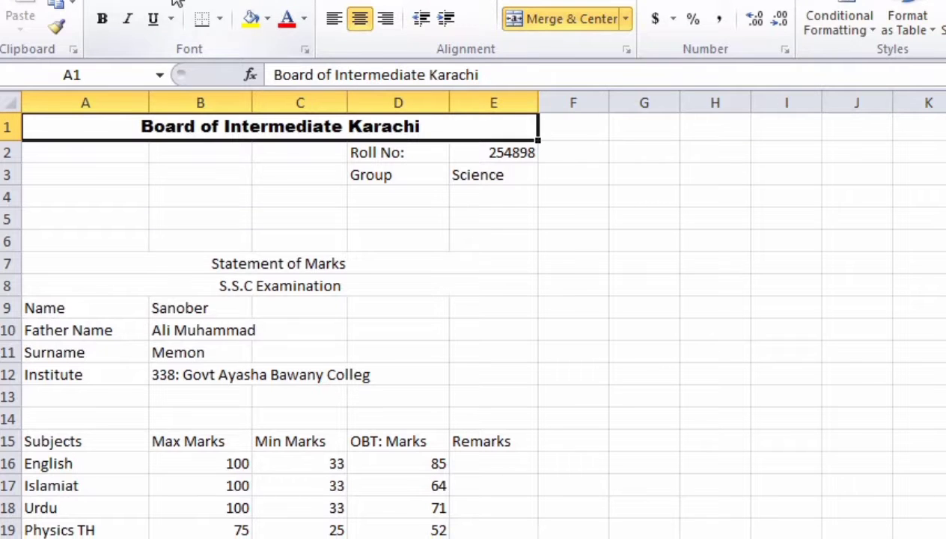
click(286, 0)
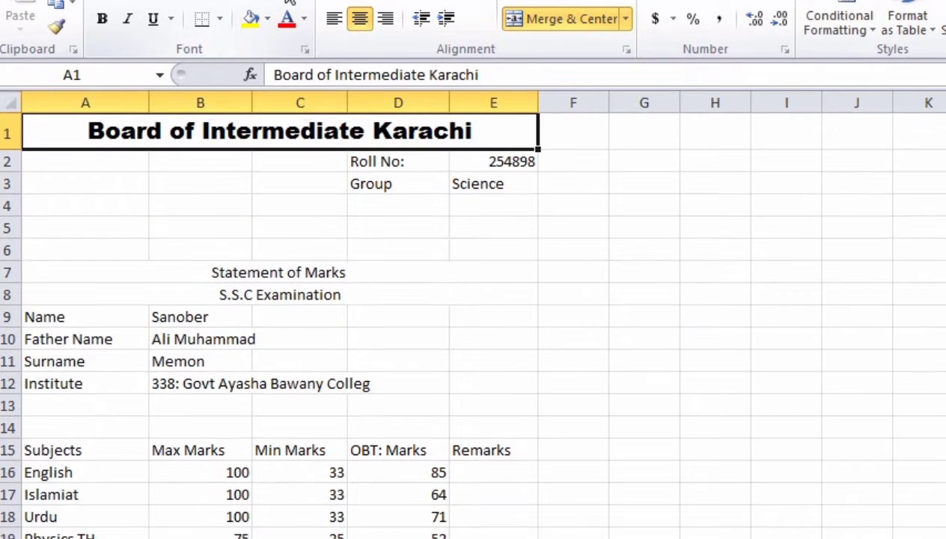
Step: Left-align the roll number value and make the Roll No and Group details bold
click(398, 182)
drag(389, 161, 468, 176)
click(484, 164)
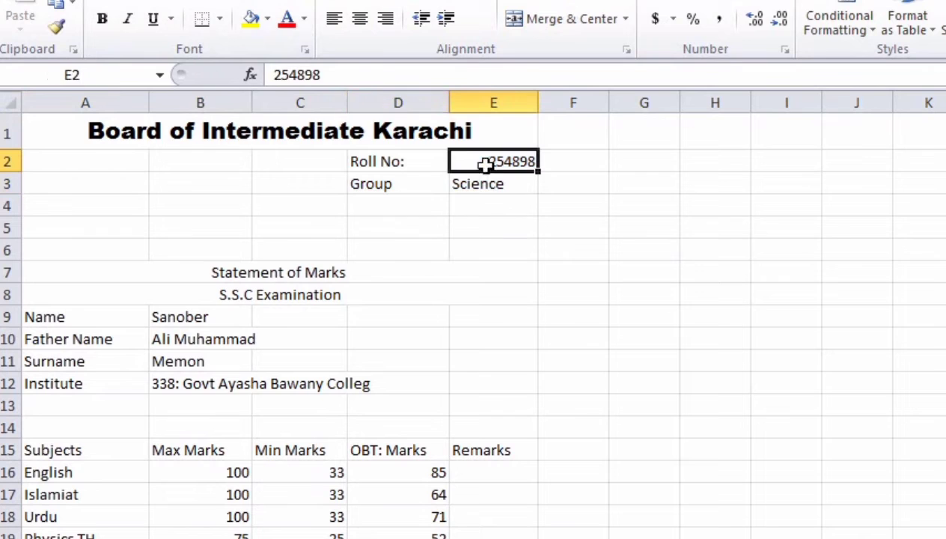
click(334, 18)
click(434, 177)
drag(393, 157, 457, 185)
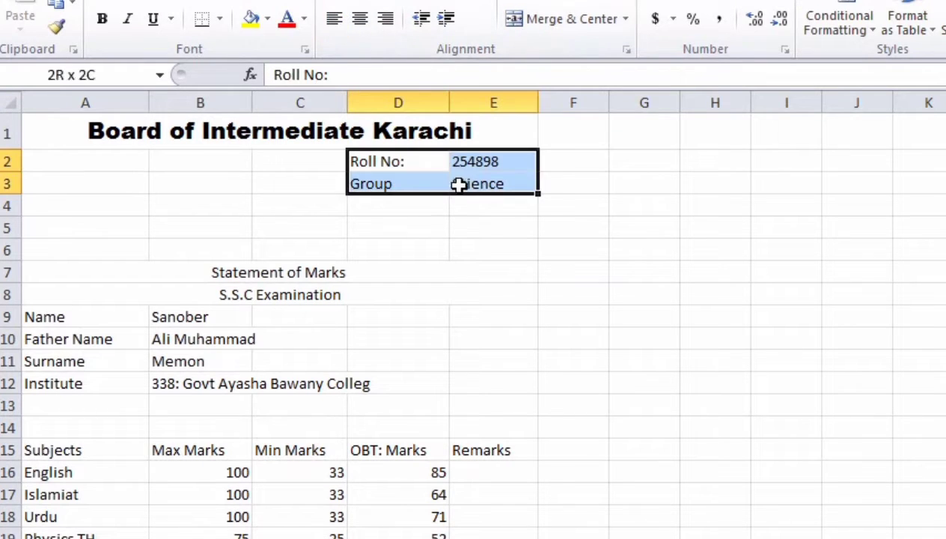
click(101, 18)
Step: Enlarge the Statement of Marks heading two sizes and set it to Arial Black
click(435, 131)
click(224, 268)
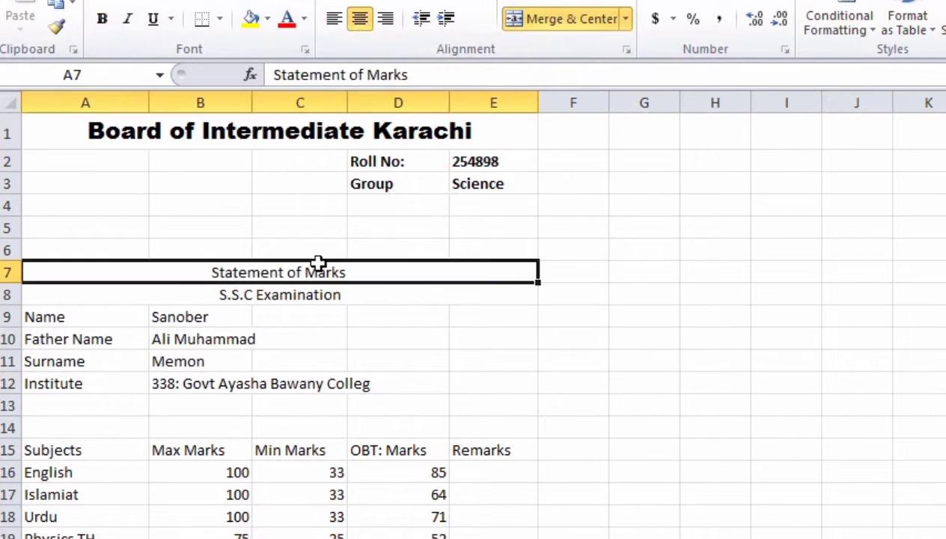
click(277, 0)
click(276, 1)
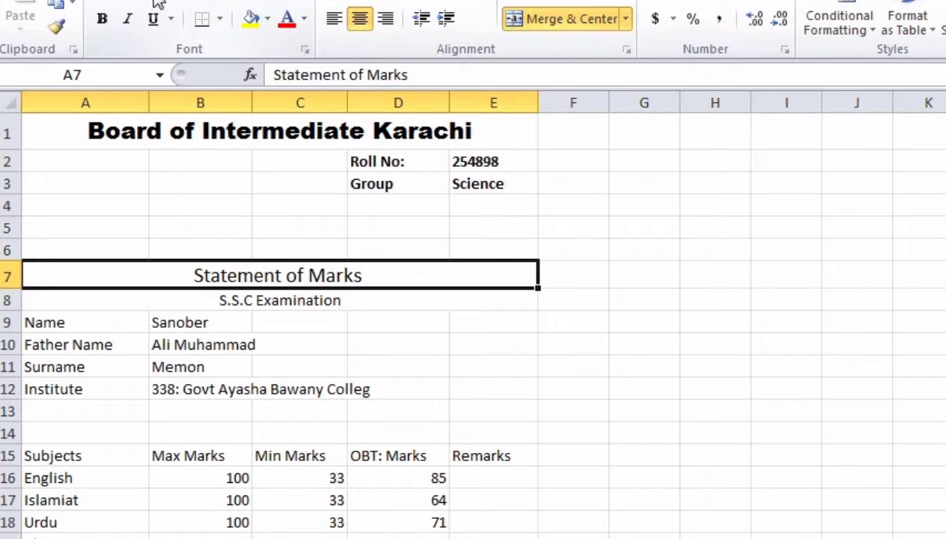
key(Return)
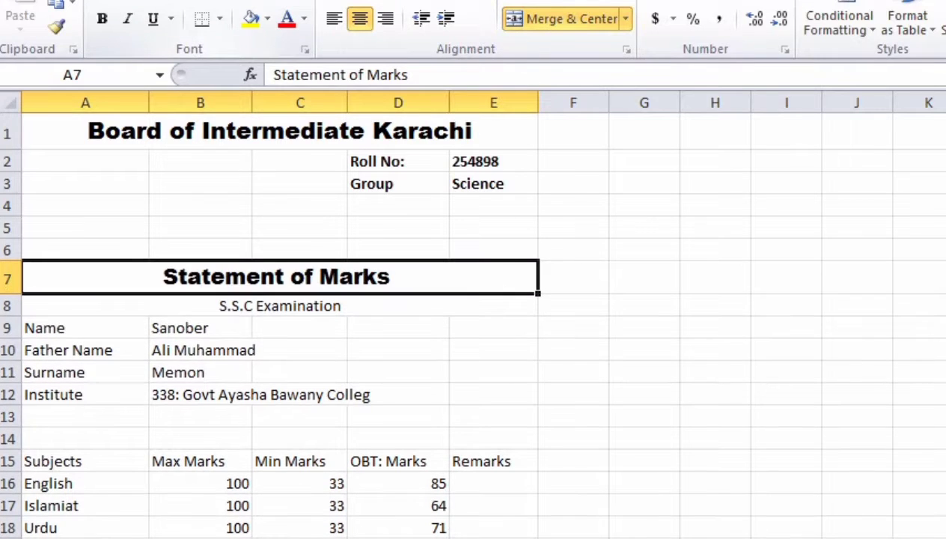
Step: Make the S.S.C Examination subtitle bold and select the student detail rows
click(354, 295)
click(102, 18)
click(359, 278)
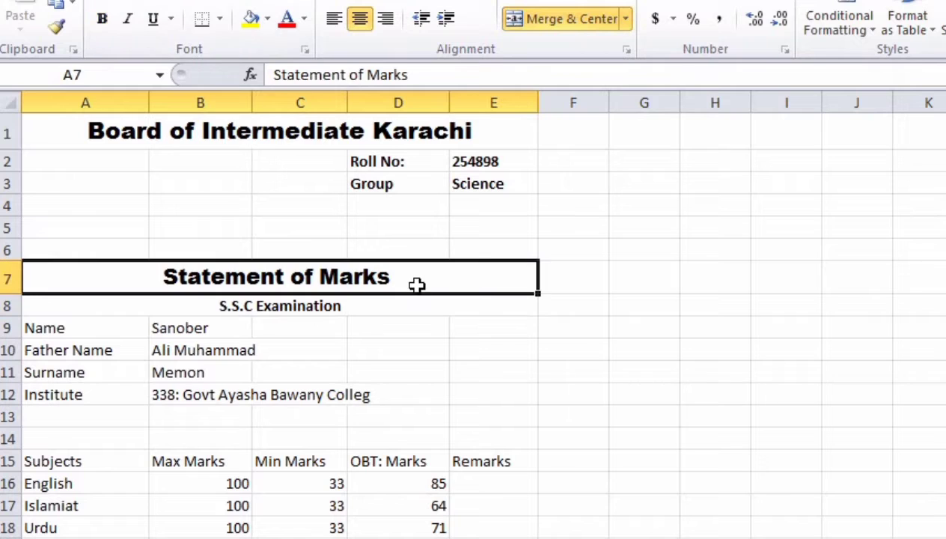
click(291, 368)
drag(105, 326, 347, 394)
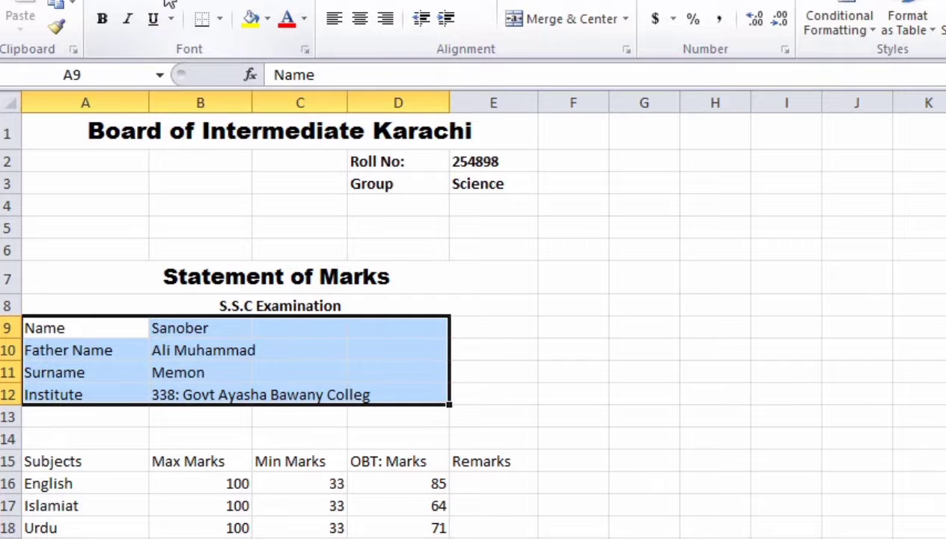
Step: Set the student detail labels to Arial Black while keeping their values in a regular font
key(Return)
click(229, 347)
drag(428, 413, 203, 336)
click(178, 1)
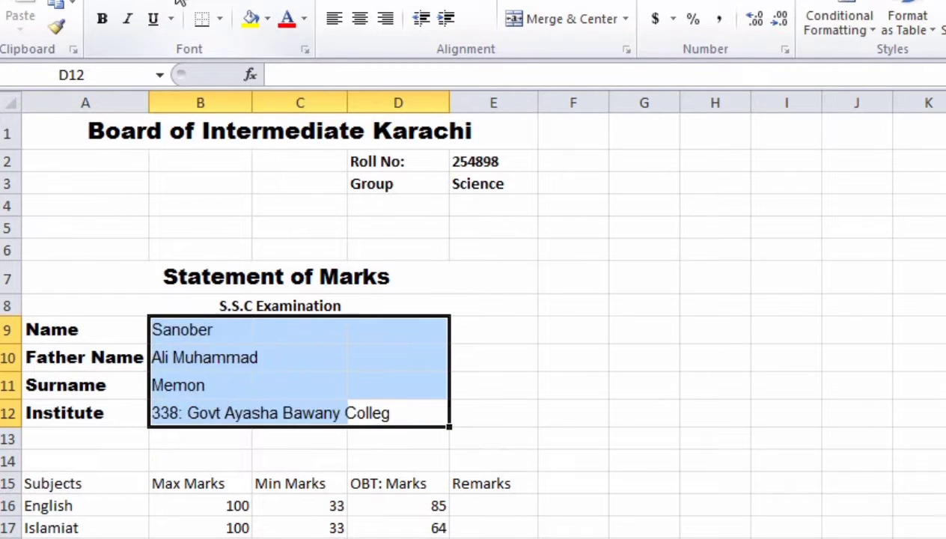
click(319, 361)
Step: Apply All Borders to every cell of the subjects table A15:E23
click(402, 435)
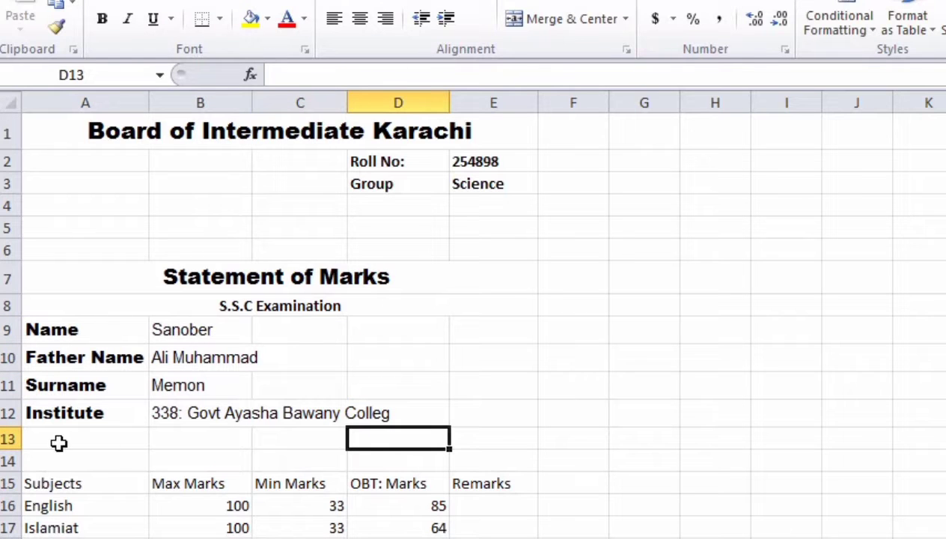
click(184, 434)
click(192, 461)
scroll(192, 464, down, 2)
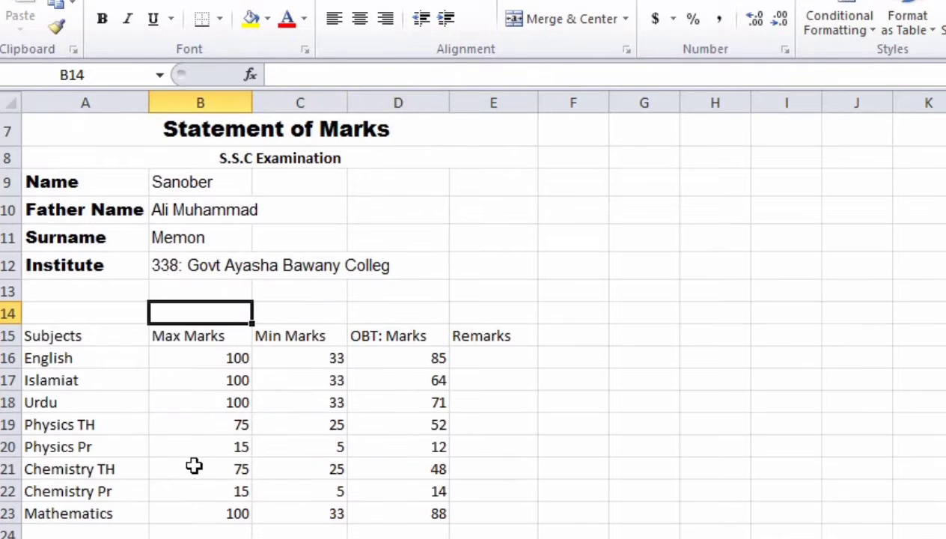
drag(54, 334, 479, 524)
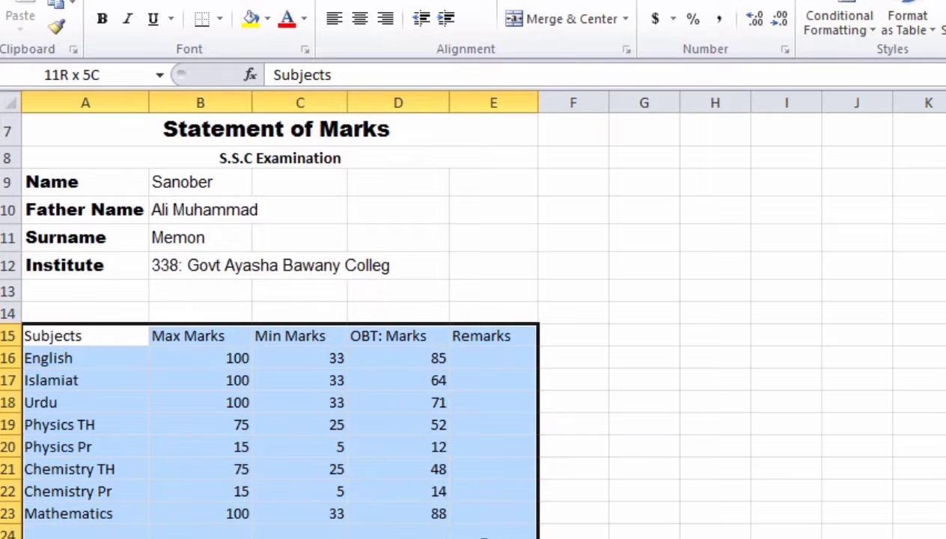
click(219, 19)
click(246, 195)
click(213, 400)
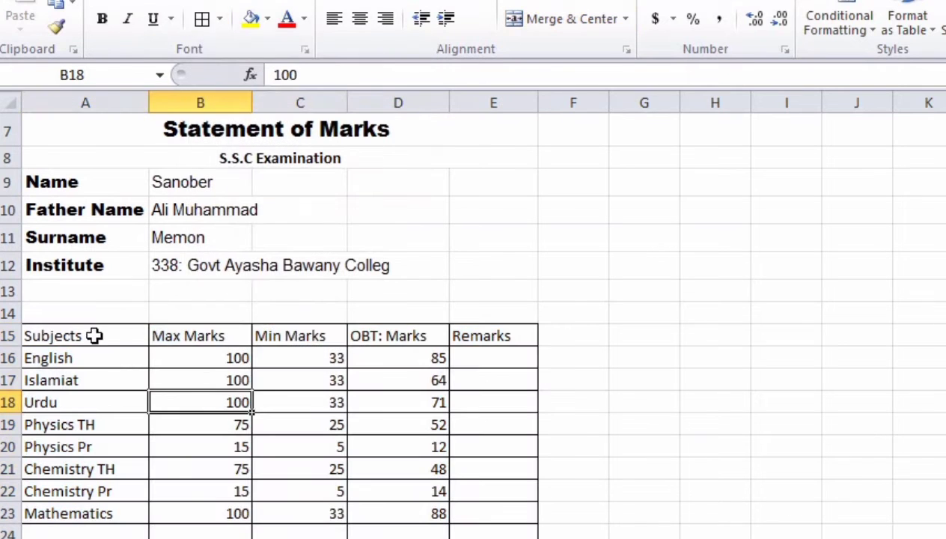
Step: Shade the subjects table header row A15:E15 grey
drag(93, 336, 488, 336)
click(267, 18)
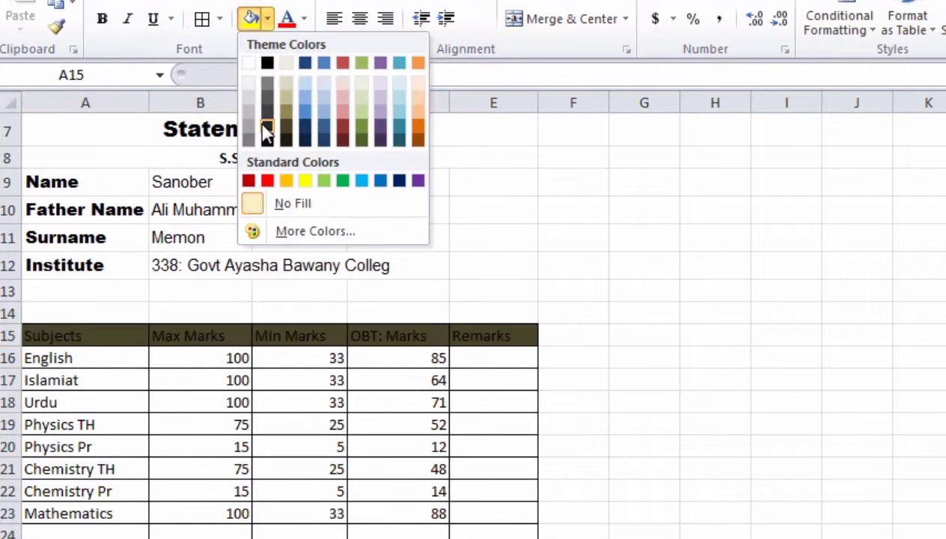
click(247, 112)
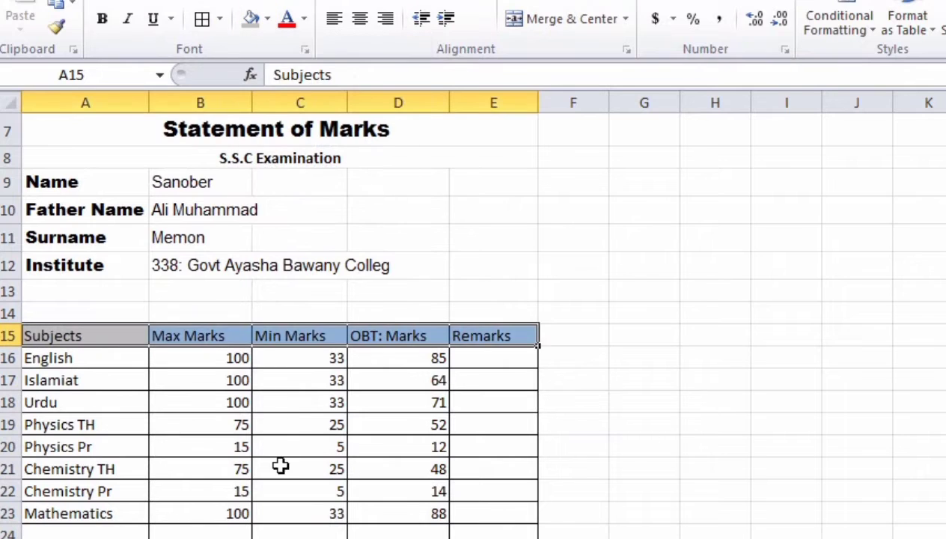
click(287, 493)
click(460, 426)
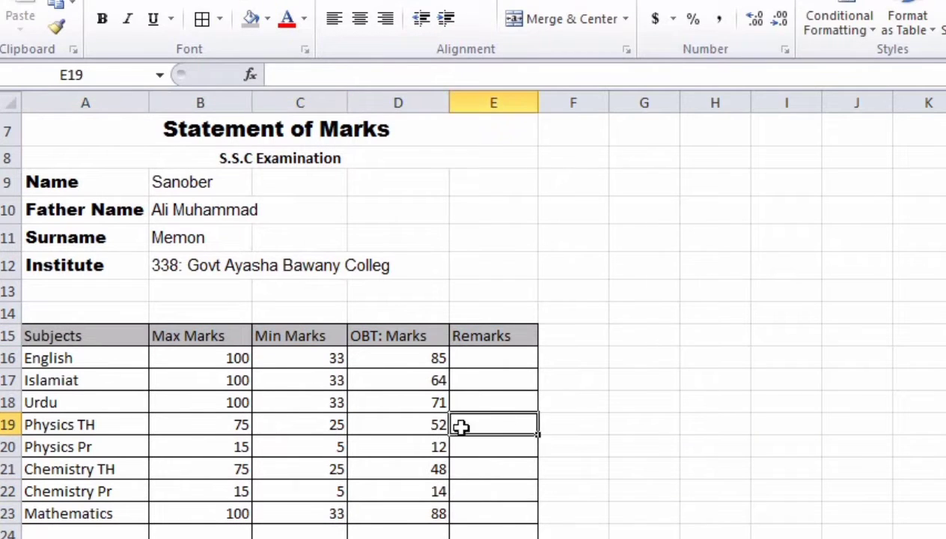
Step: Autofit column E to widen the Remarks column
click(397, 358)
double_click(538, 103)
click(401, 474)
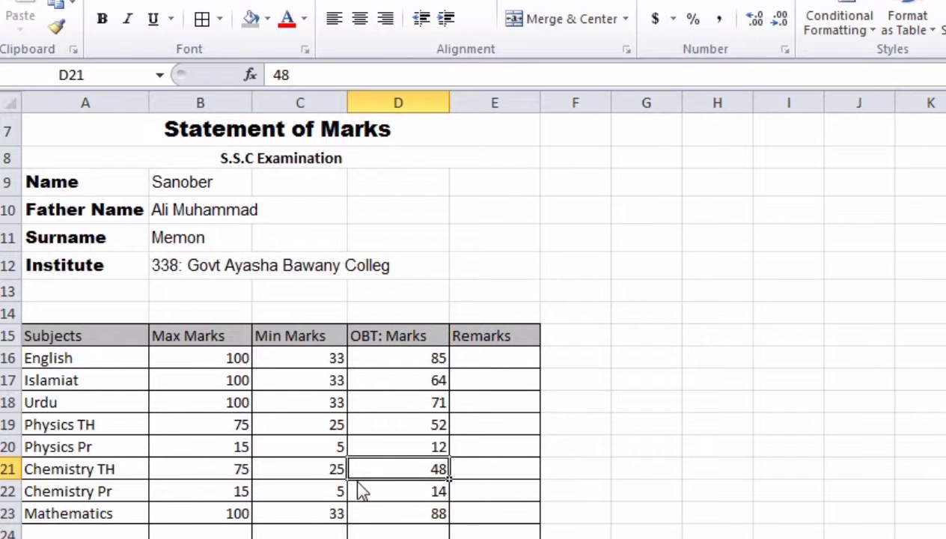
Step: Center the Max Marks, Min Marks and OBT: Marks values
click(208, 396)
drag(235, 357, 234, 514)
click(359, 18)
drag(329, 358, 340, 514)
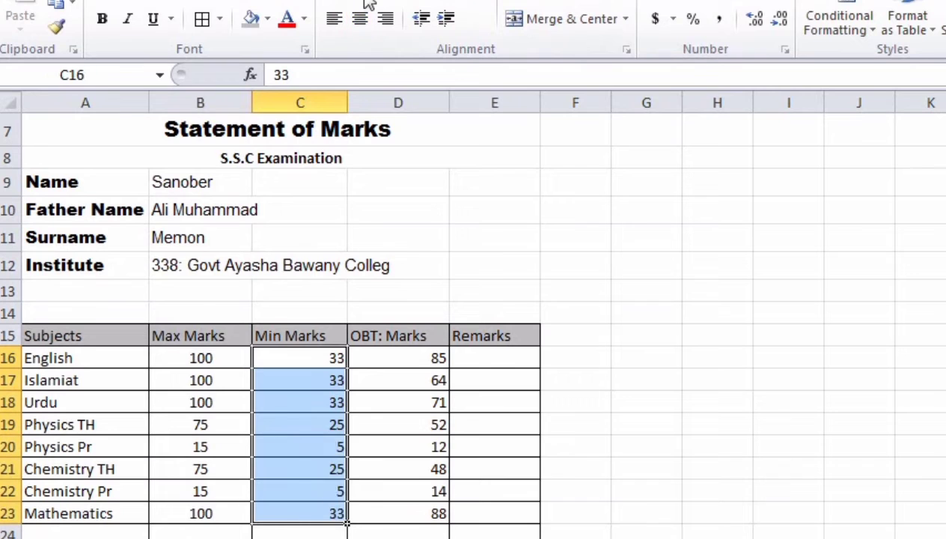
click(359, 18)
drag(409, 359, 420, 513)
click(421, 370)
click(359, 18)
click(443, 420)
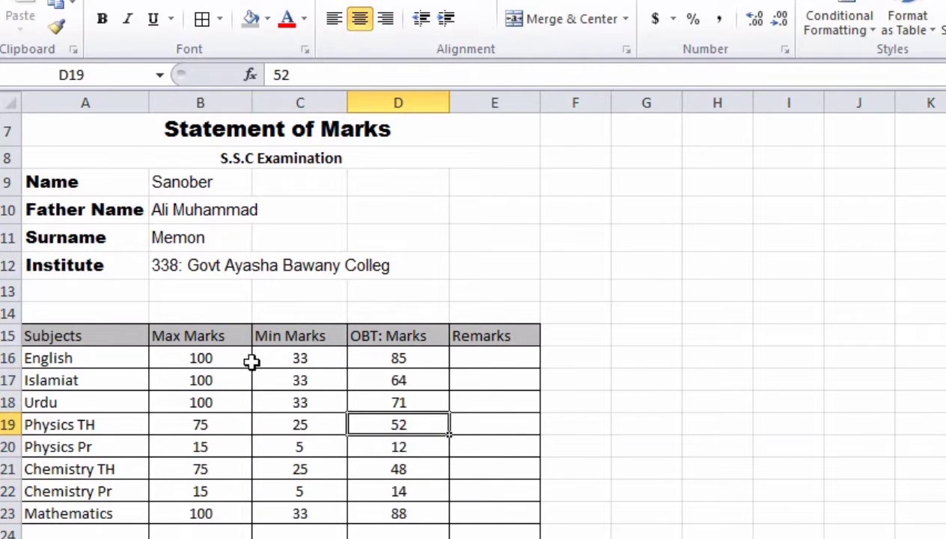
Step: Re-center the Max Marks and obtained marks columns so their totals are included
drag(234, 360, 234, 533)
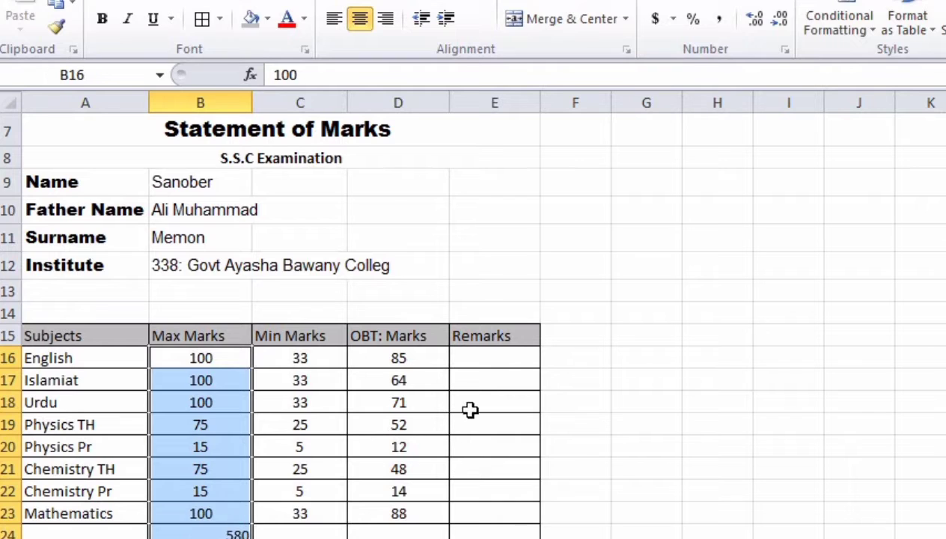
click(359, 18)
click(359, 18)
drag(404, 358, 404, 535)
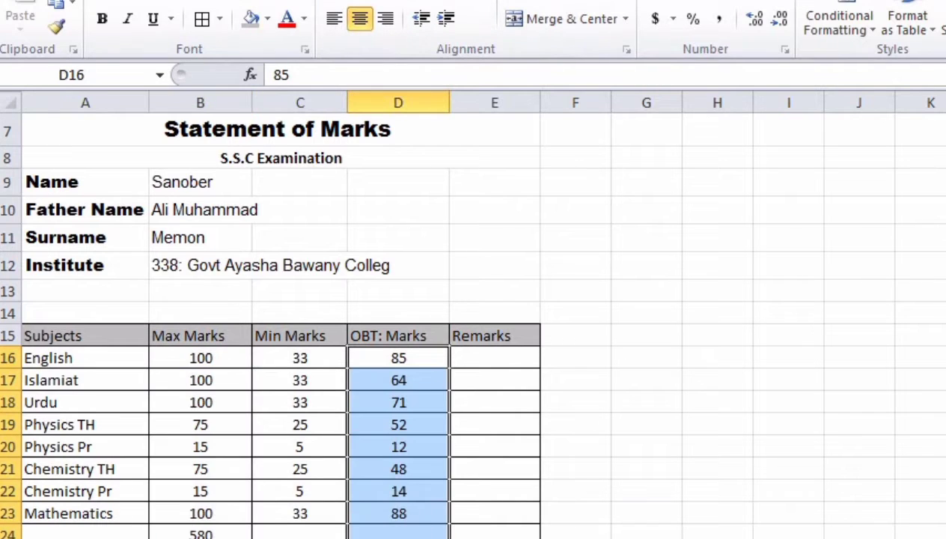
click(360, 18)
click(359, 18)
click(431, 404)
Step: Check the obtained marks total formula showing 487
click(445, 491)
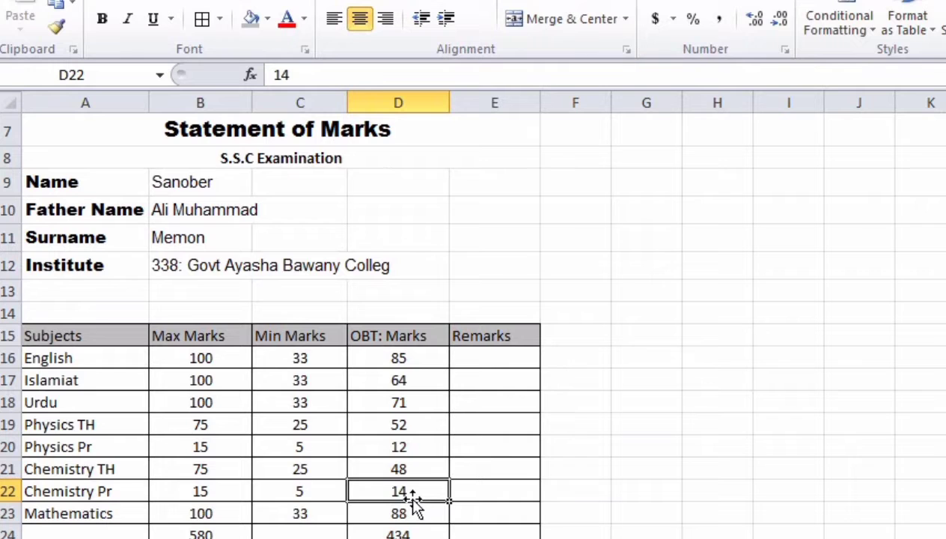
click(416, 531)
click(453, 400)
scroll(413, 516, down, 1)
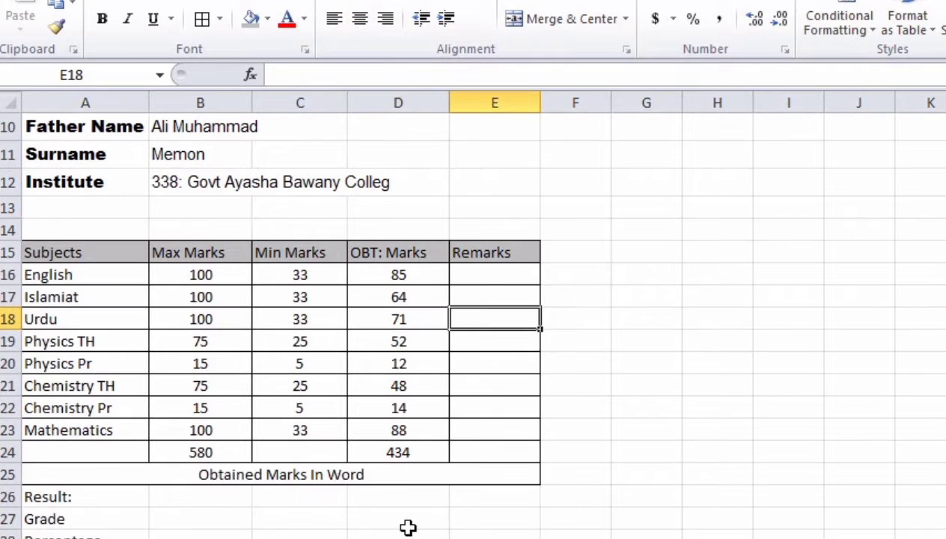
click(192, 493)
Step: Replace the Percentage value in B25 with =D21/B21*100, still showing 81.17
click(215, 519)
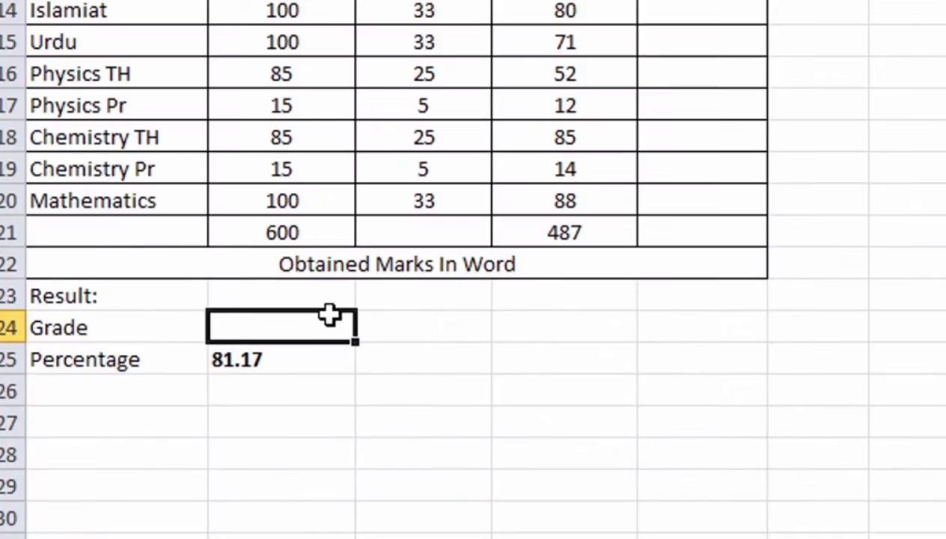
click(301, 356)
key(Delete)
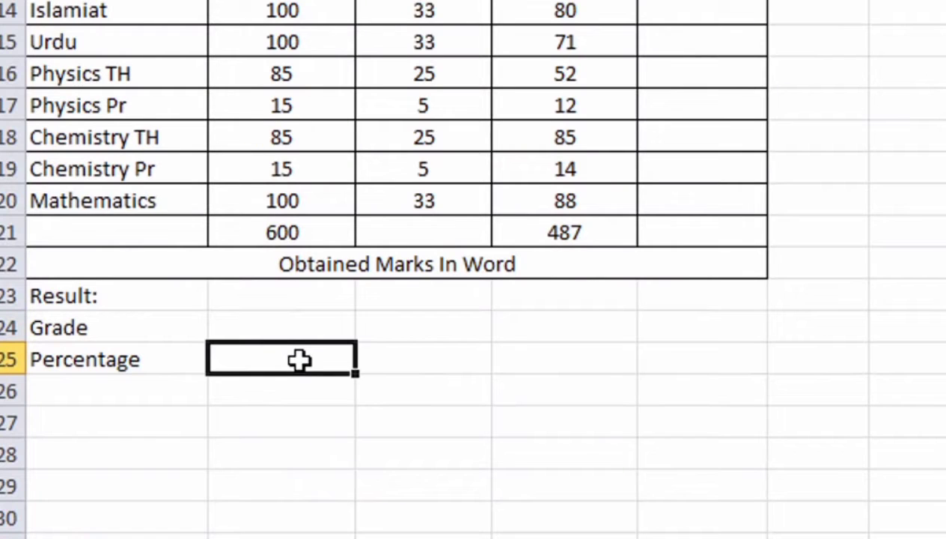
text(=)
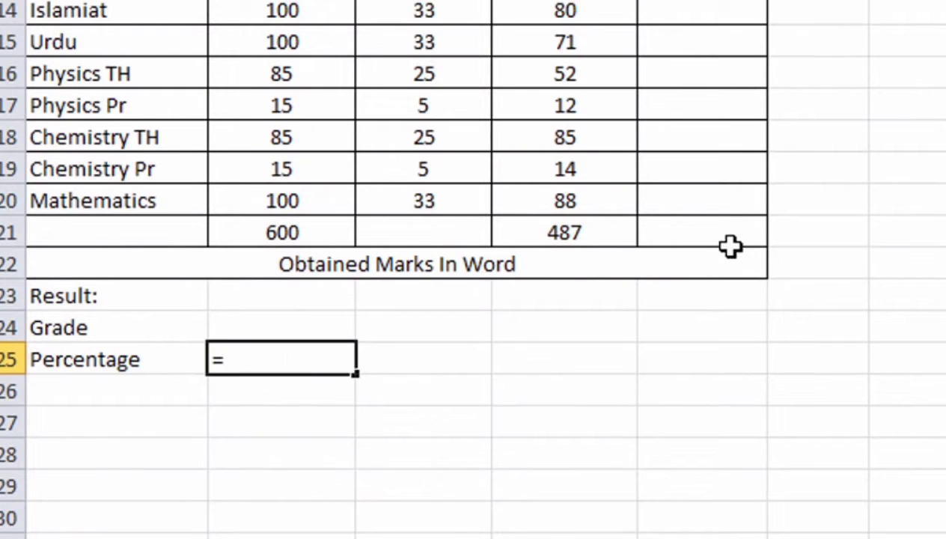
click(538, 233)
text(/)
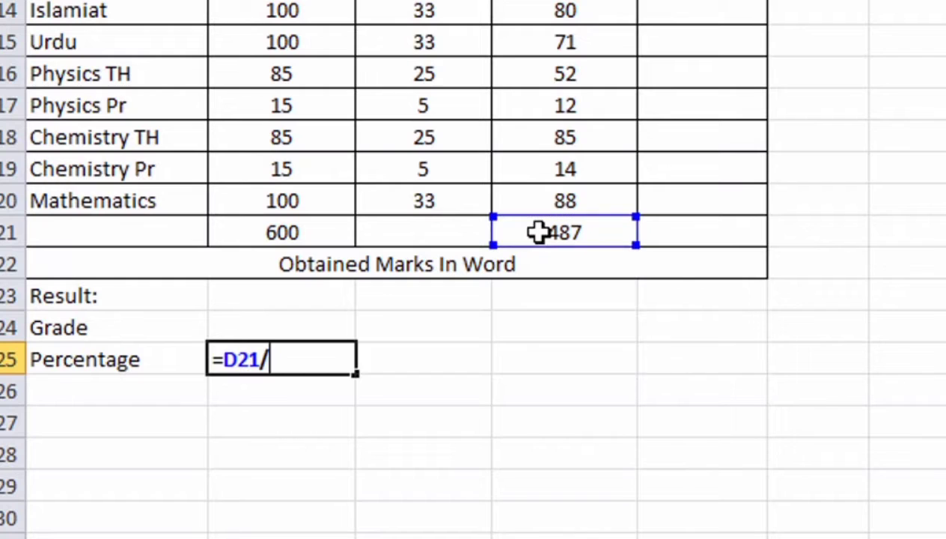
click(253, 231)
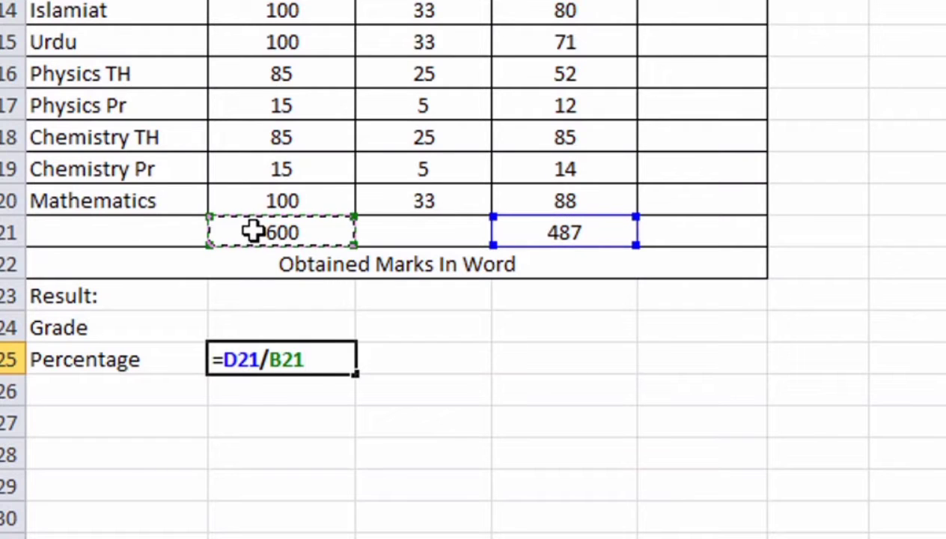
text(*100)
key(Return)
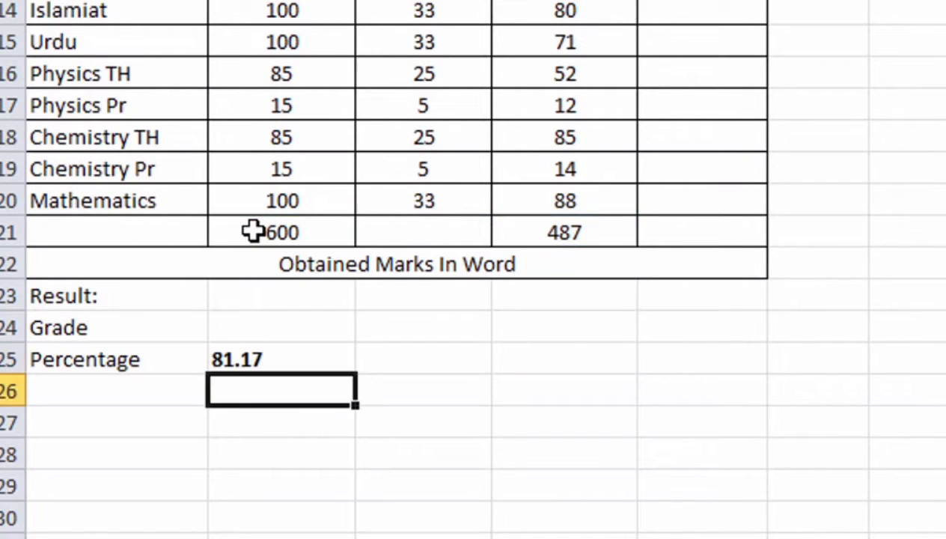
click(286, 330)
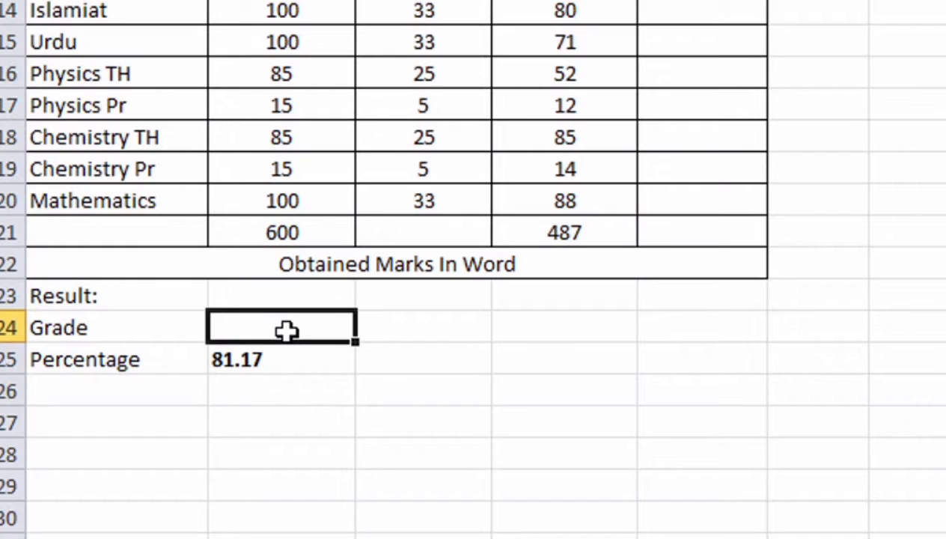
Step: Enter =IF(B25>80,"A",IF(B25>60,"B")) in the Grade cell B24
text(=id)
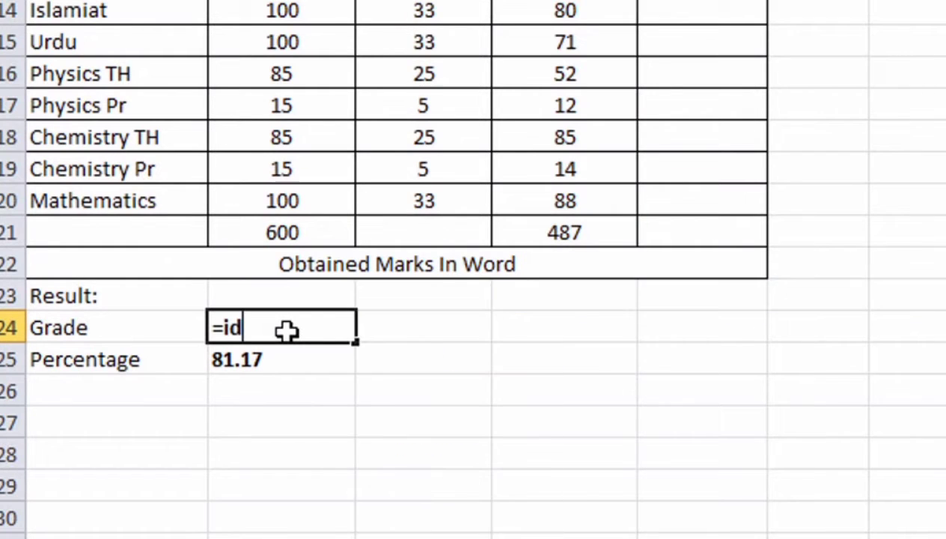
key(BackSpace)
text(f()
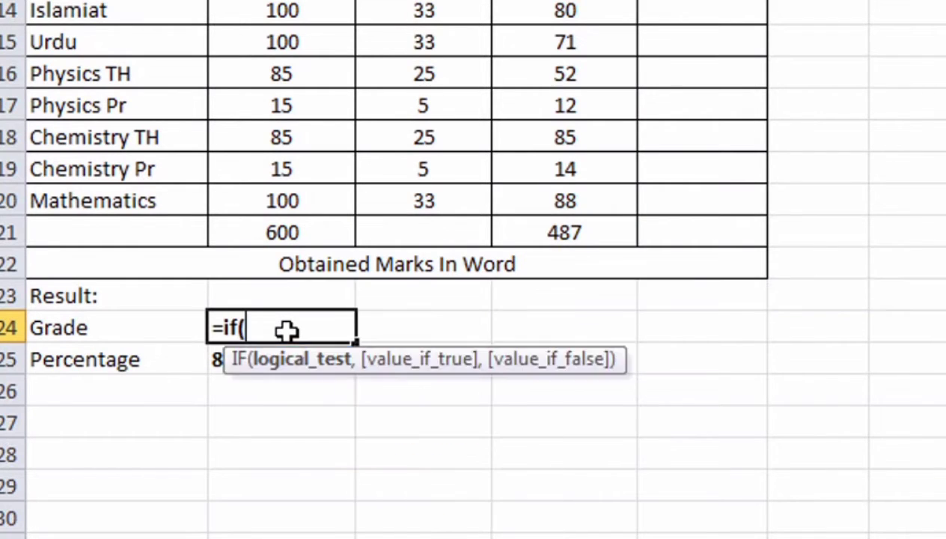
click(213, 362)
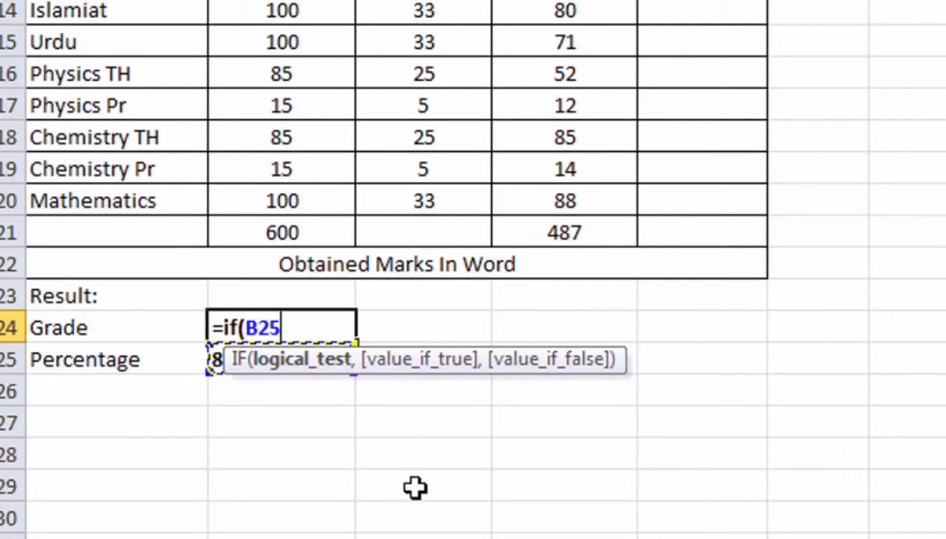
text(>80)
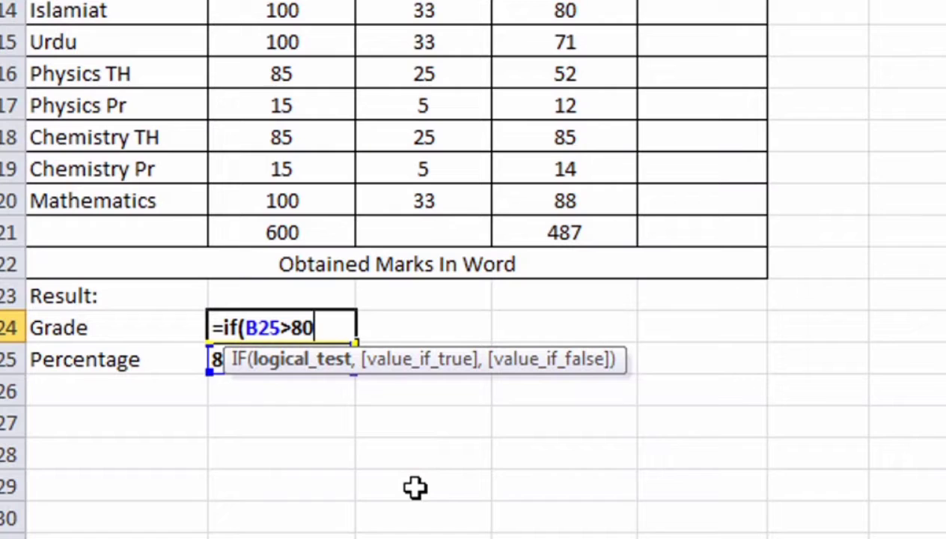
text(,)
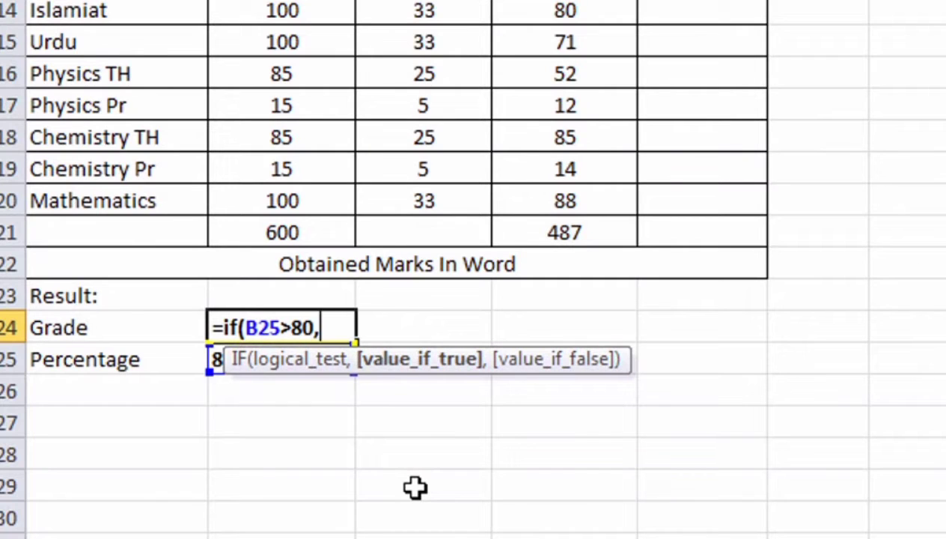
text(:A)
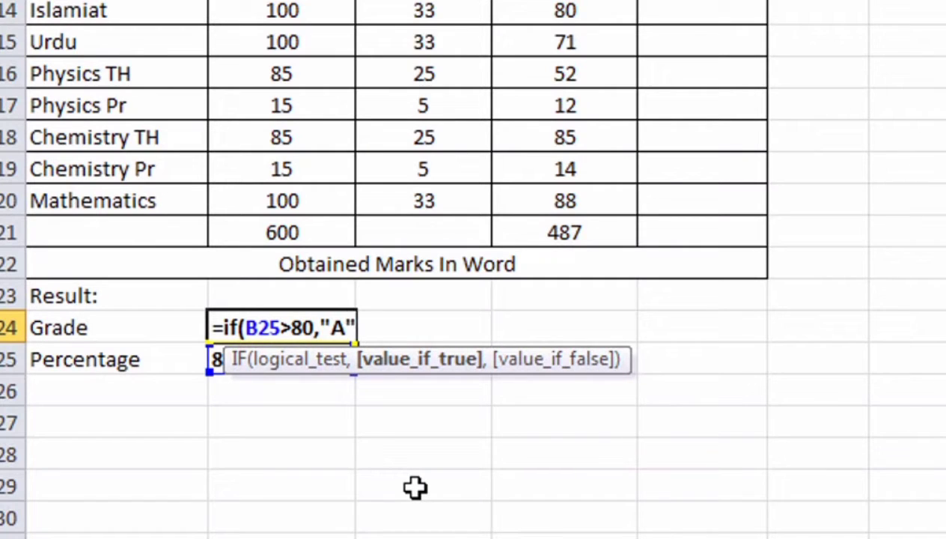
text(,)
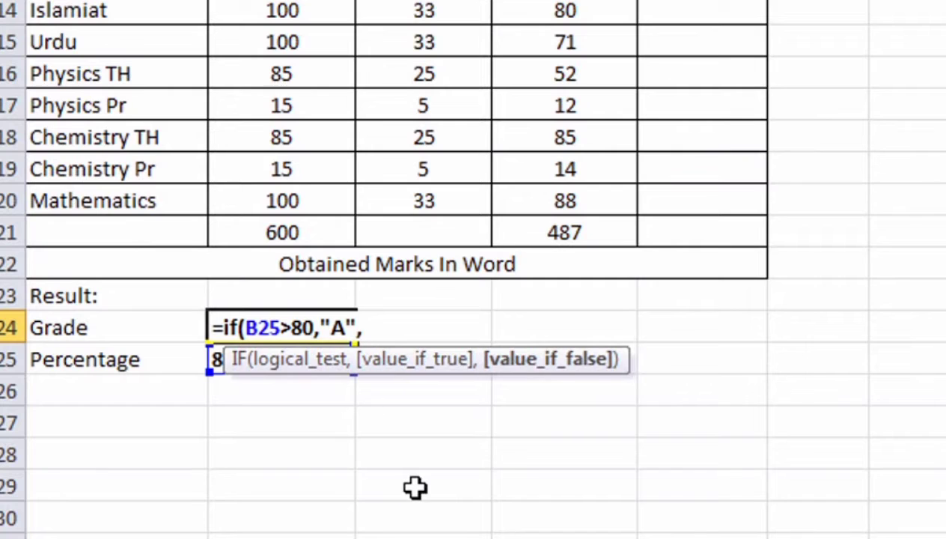
text(if)
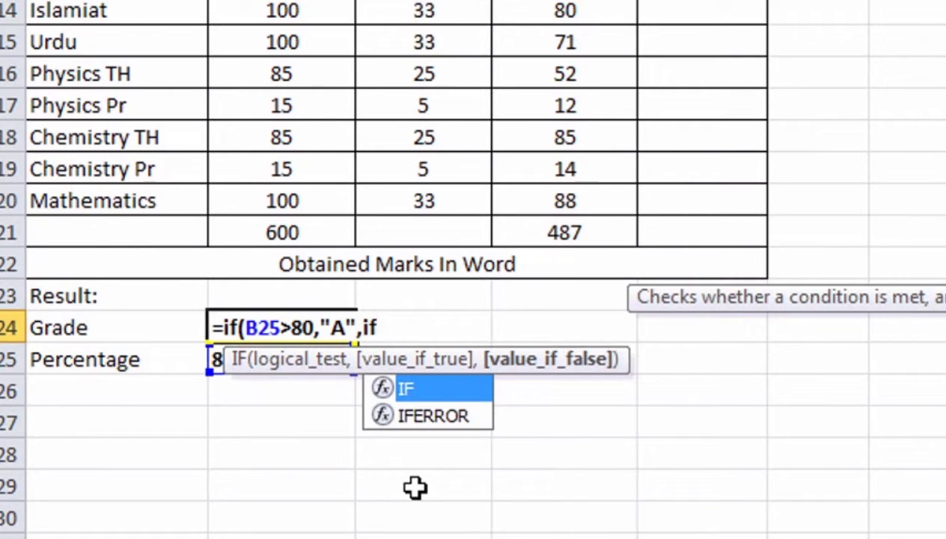
text(()
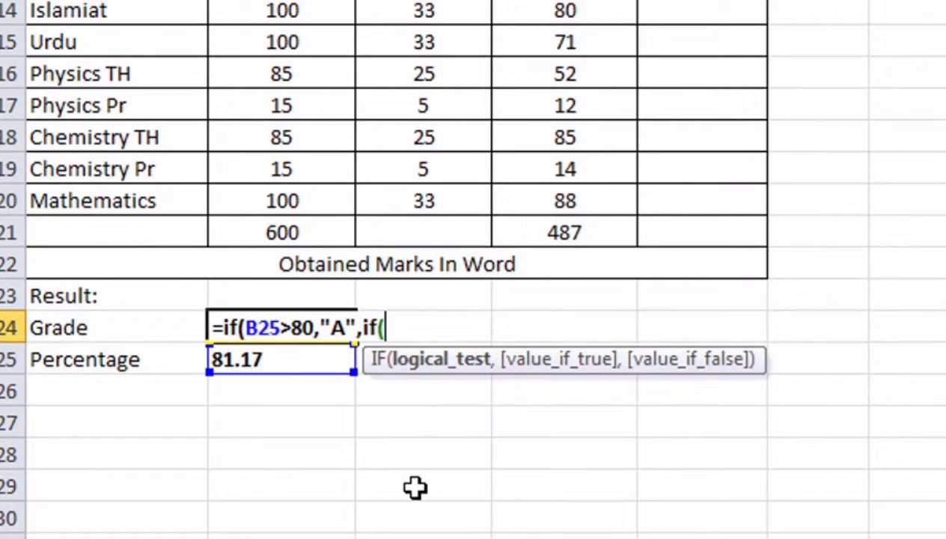
click(299, 362)
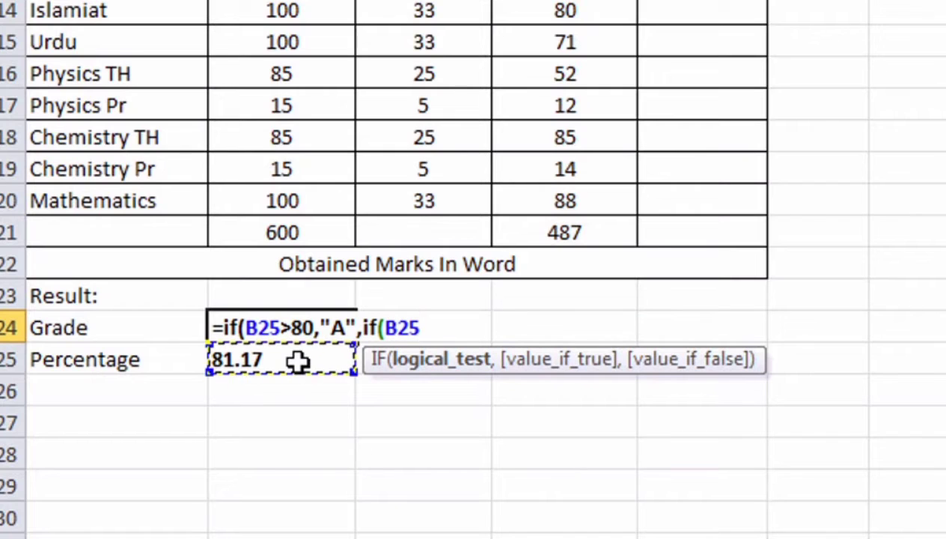
text(>)
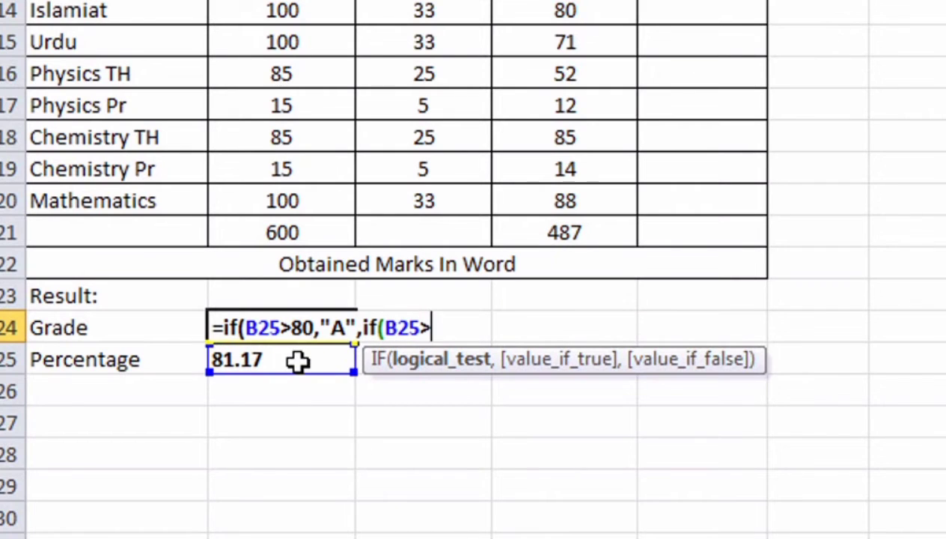
text(60)
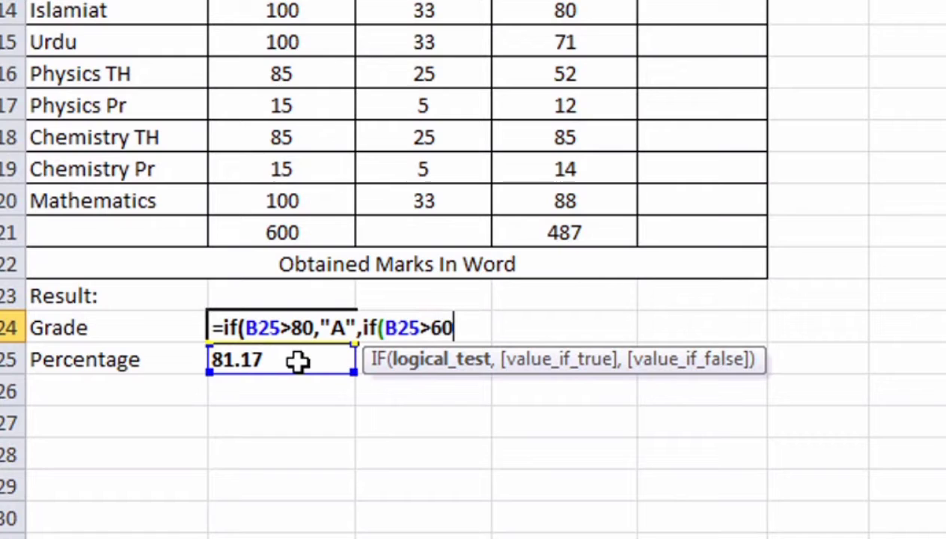
text(,:)
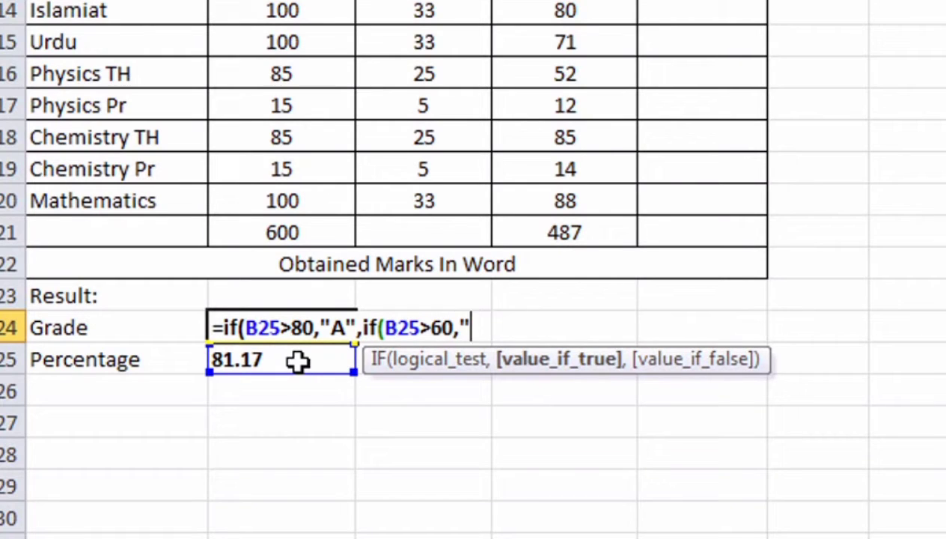
text(B)
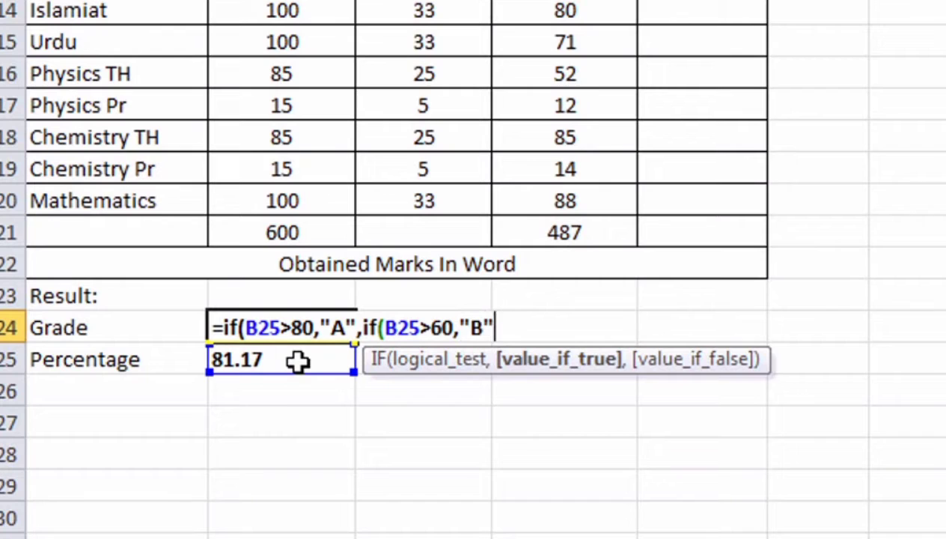
text(")))
key(Return)
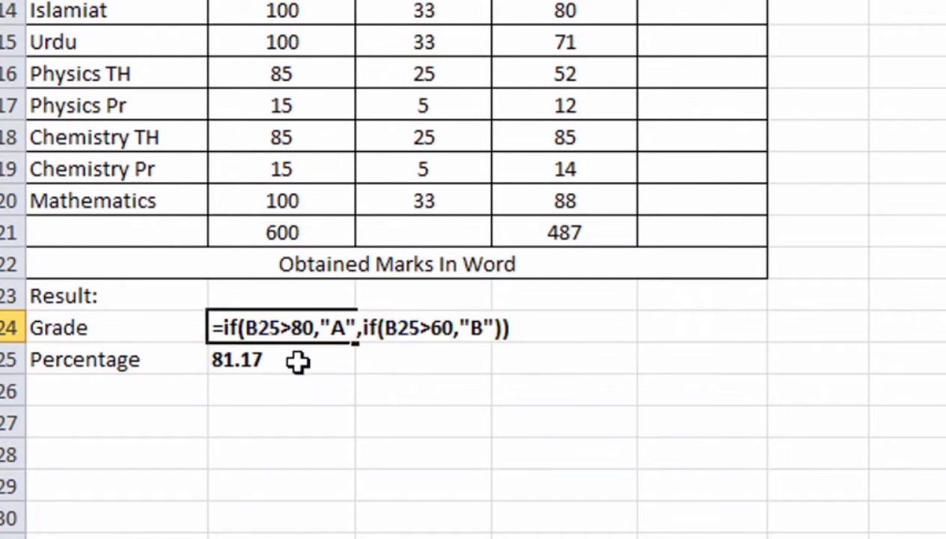
Step: Check the Grade shows A, then begin an IF formula in B23 testing B25<=40 for Fail
click(291, 330)
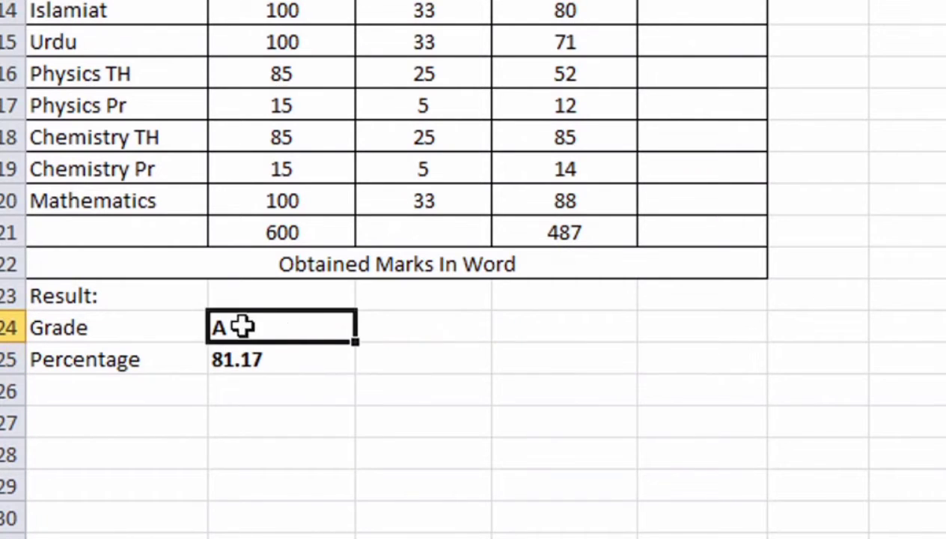
click(270, 297)
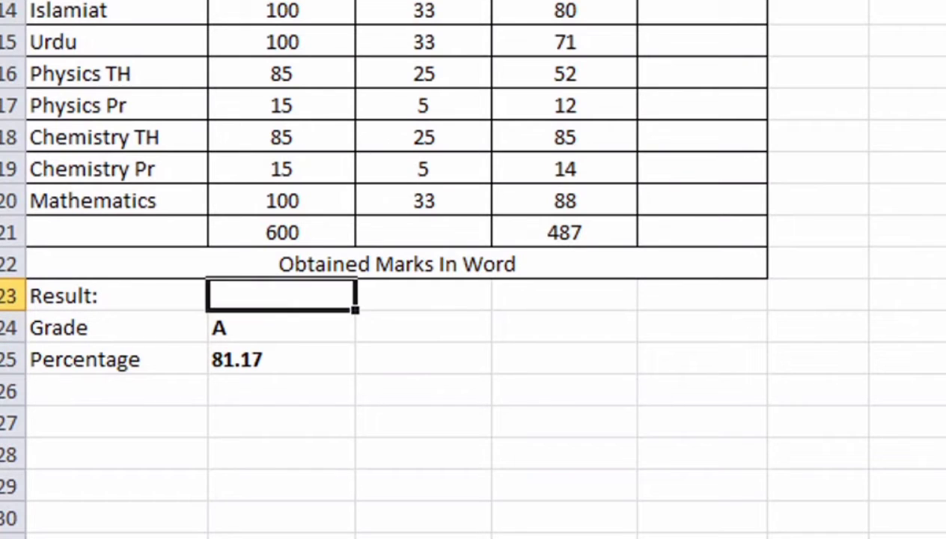
text(=)
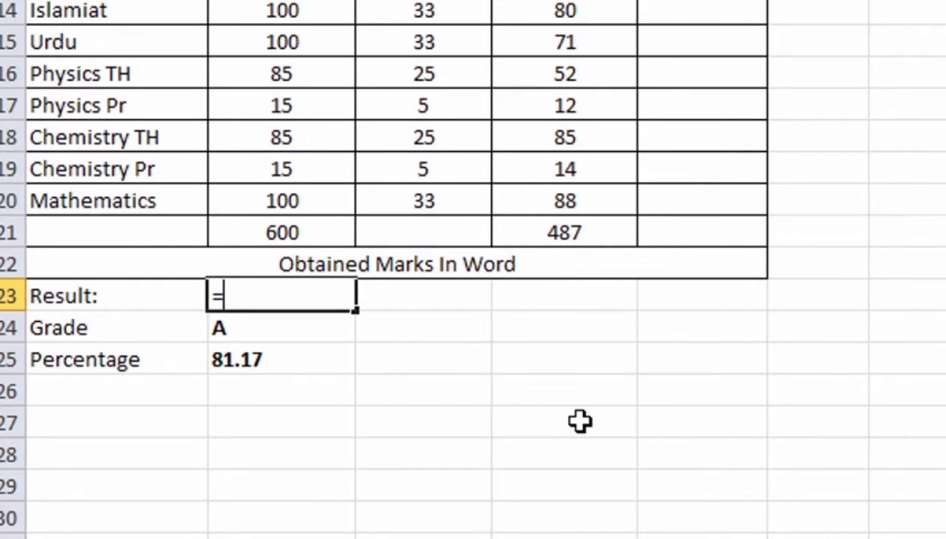
text(if()
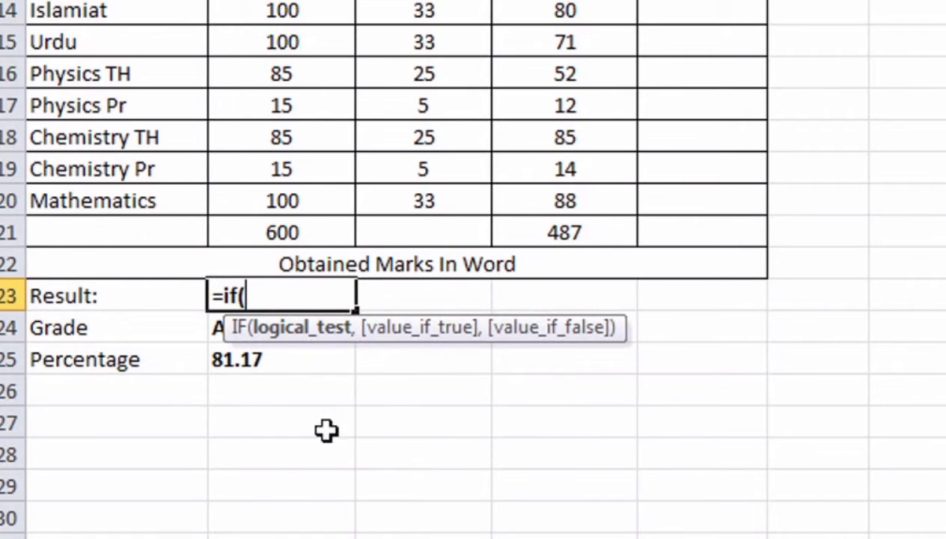
click(228, 361)
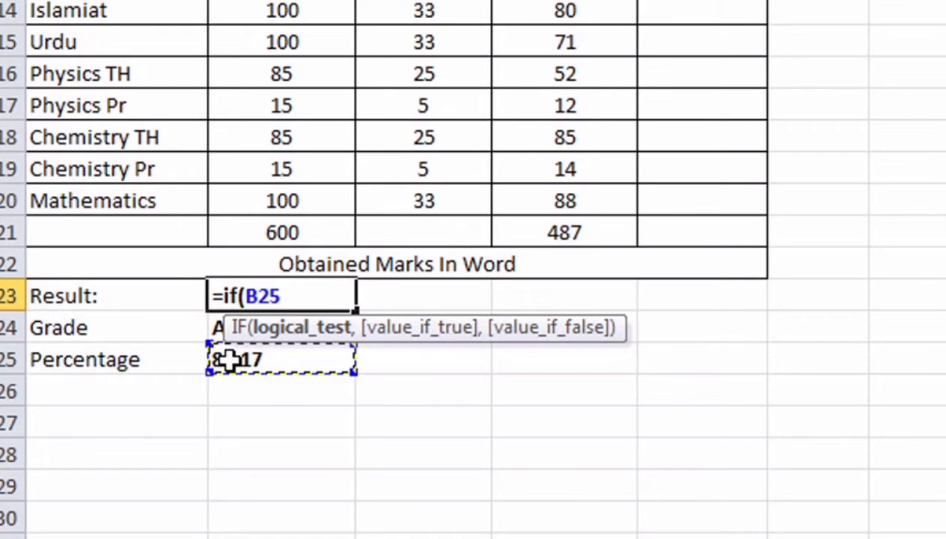
text(<+)
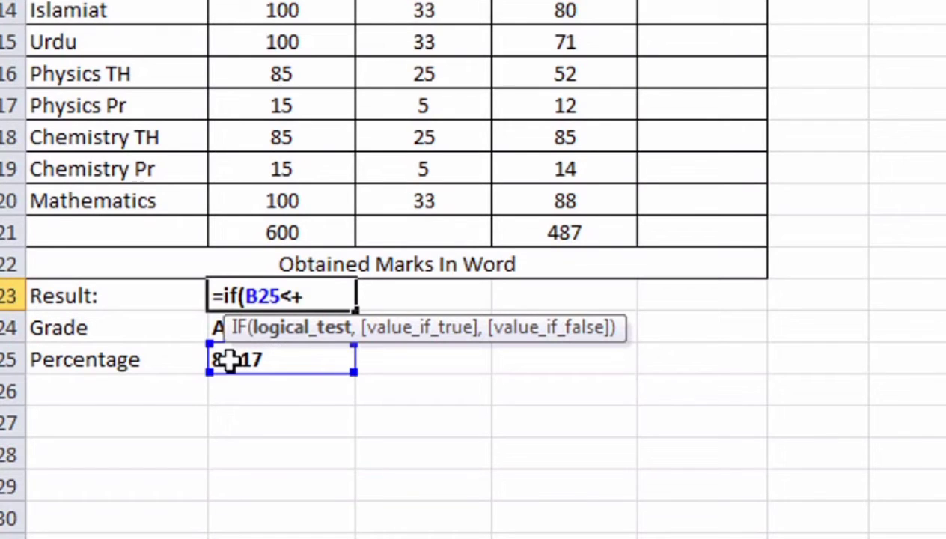
key(BackSpace)
text(=40,")
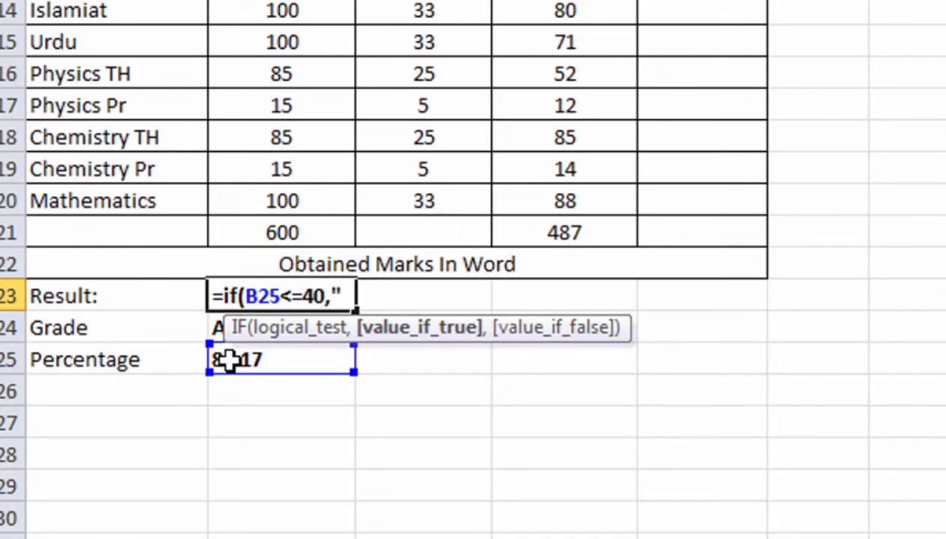
text(Fail)
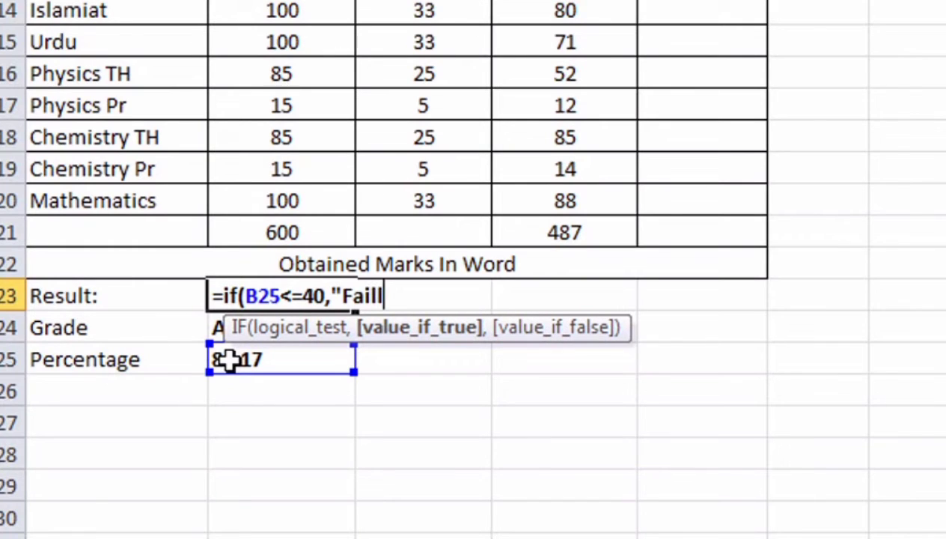
text(l,if)
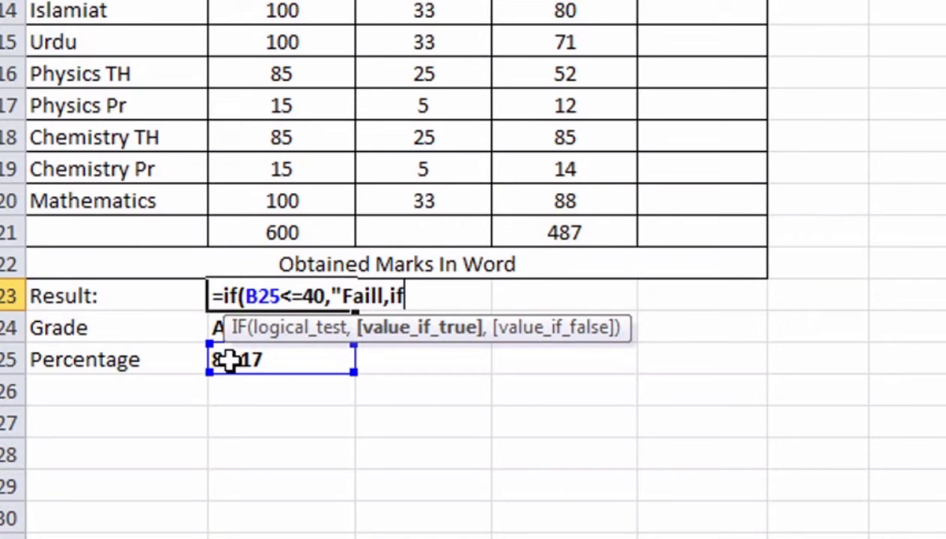
text(()
Step: Add a nested IF on B25, then delete the faulty formula back to =if
key(BackSpace)
key(BackSpace)
key(BackSpace)
text(if()
click(280, 359)
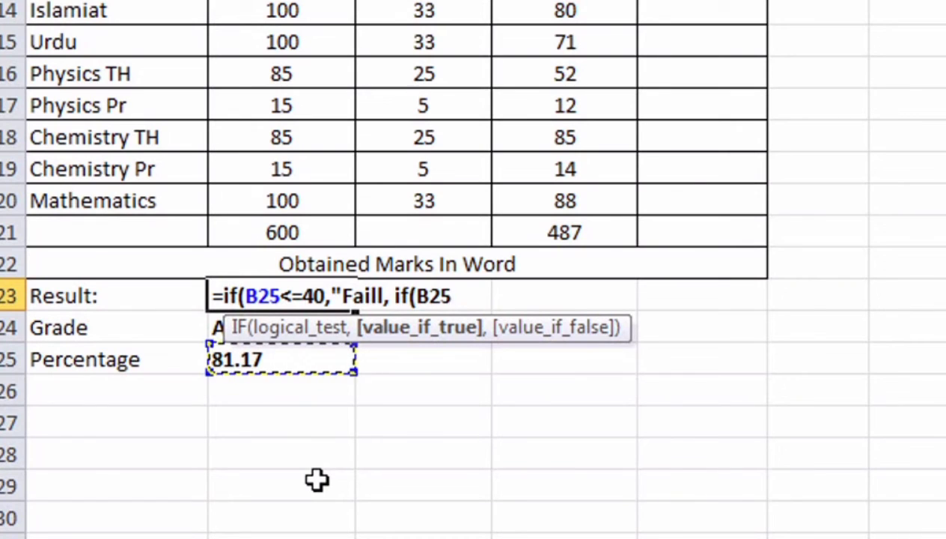
text(>)
key(BackSpace)
key(BackSpace)
key(BackSpace)
key(BackSpace)
key(BackSpace)
key(BackSpace)
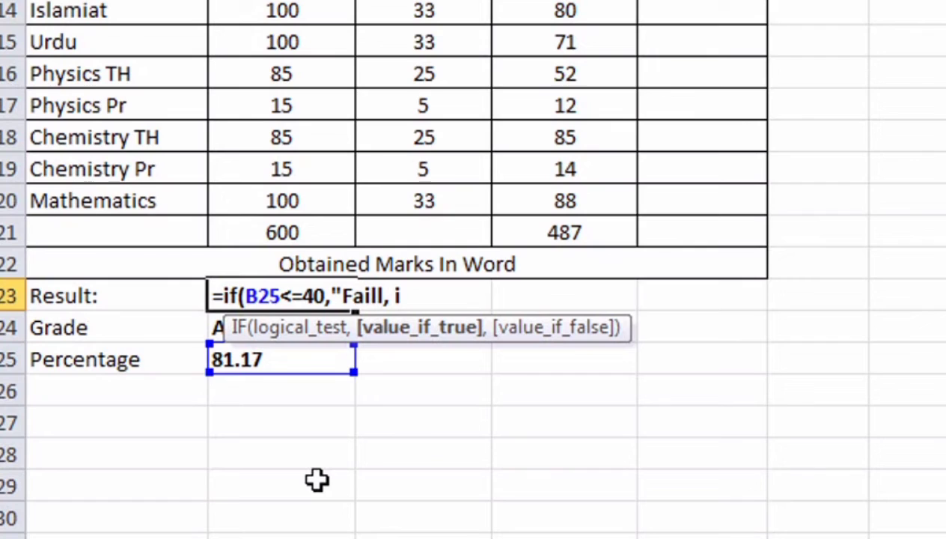
key(BackSpace)
key(BackSpace)
key(BackSpace)
key(BackSpace)
key(BackSpace)
key(BackSpace)
key(BackSpace)
key(BackSpace)
key(BackSpace)
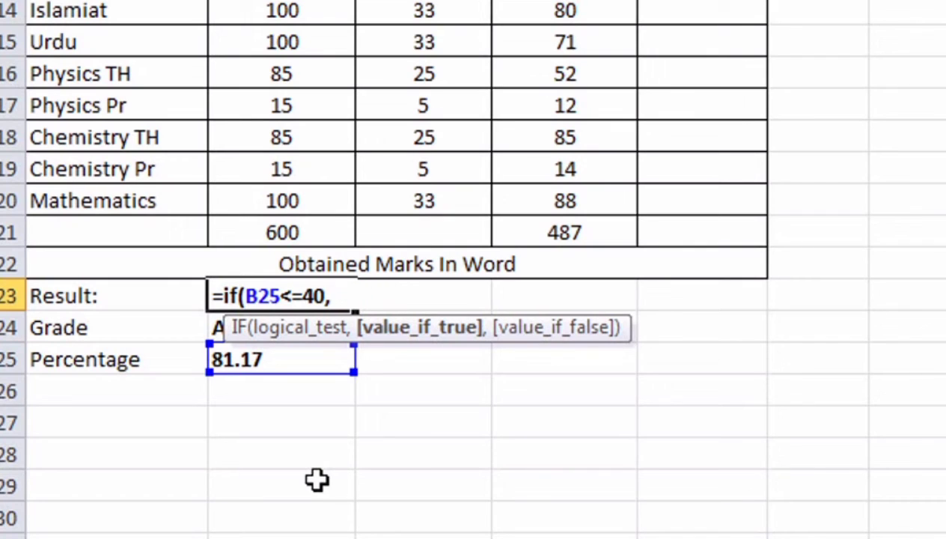
key(BackSpace)
key(BackSpace)
key(BackSpace)
key(BackSpace)
key(BackSpace)
key(BackSpace)
key(BackSpace)
key(BackSpace)
key(BackSpace)
key(BackSpace)
key(BackSpace)
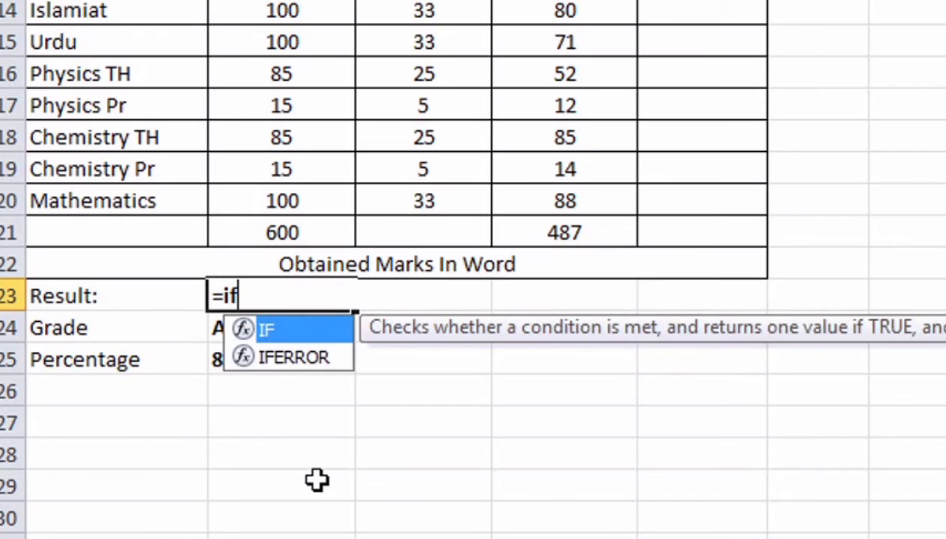
Step: Enter =if(B25>40,"Pass",if(B25<40,"Fail")) in the Result cell, which now shows Pass
key(BackSpace)
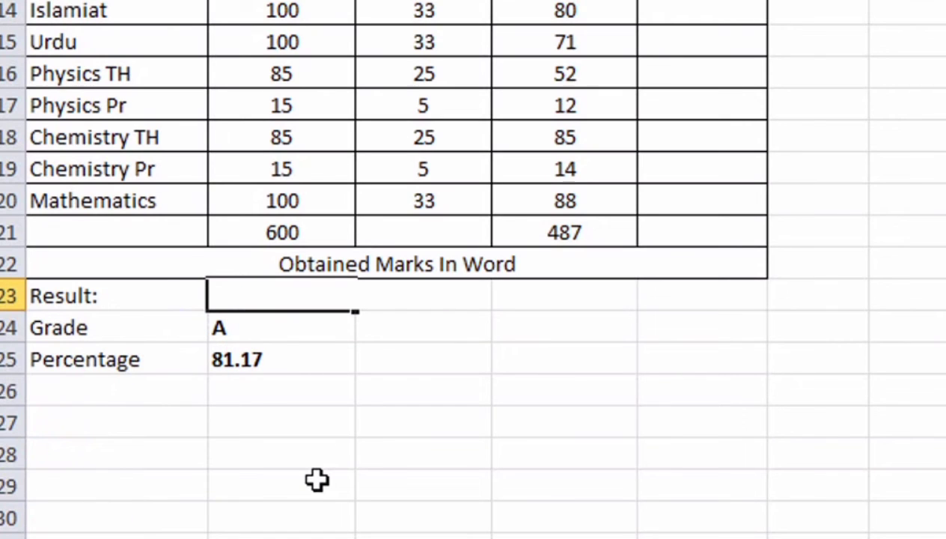
text(=if)
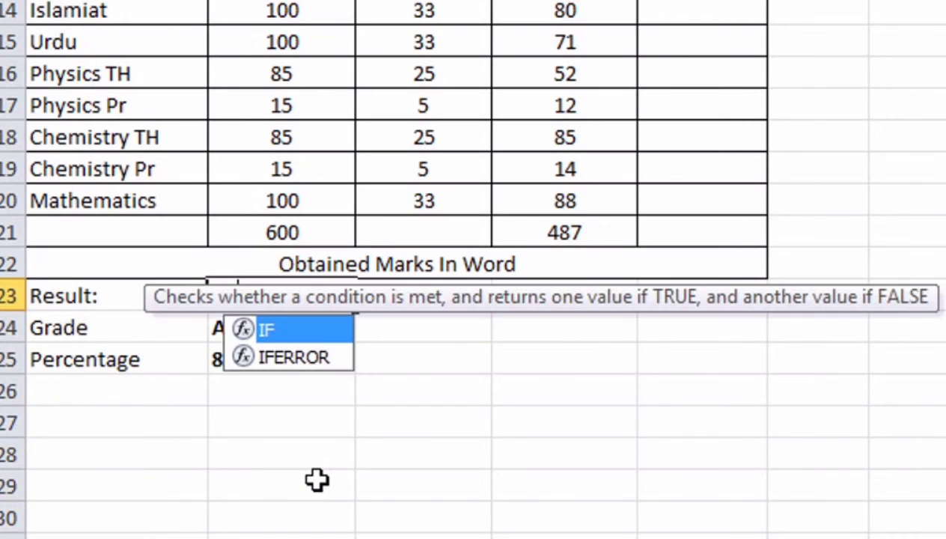
text(()
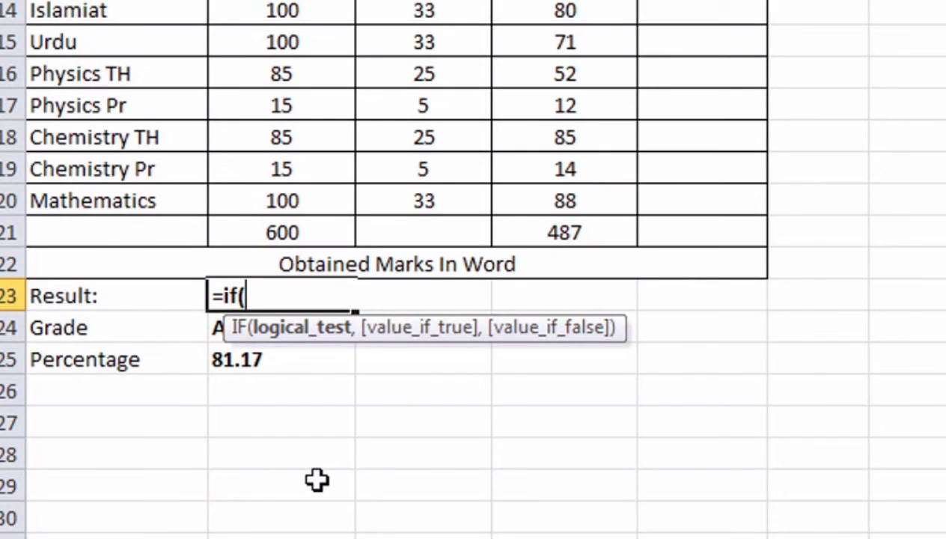
click(259, 359)
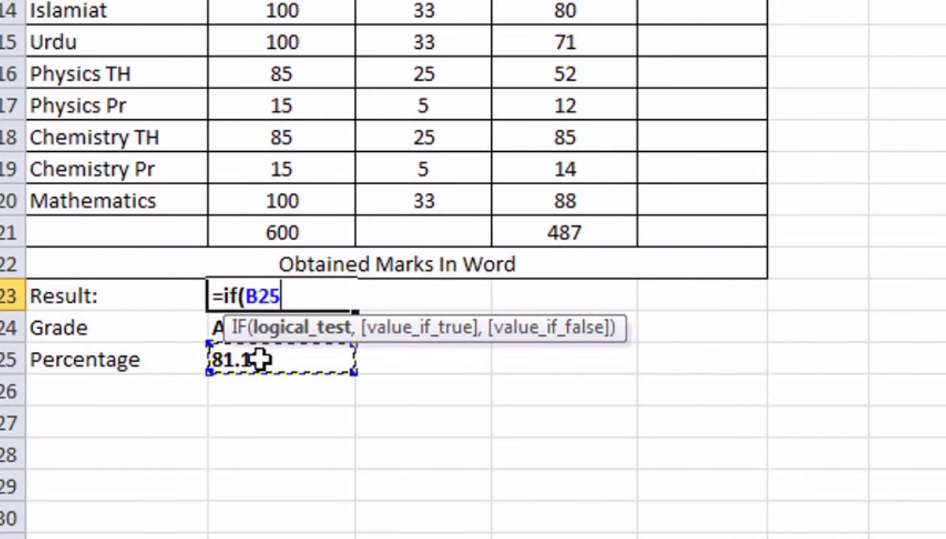
text(>)
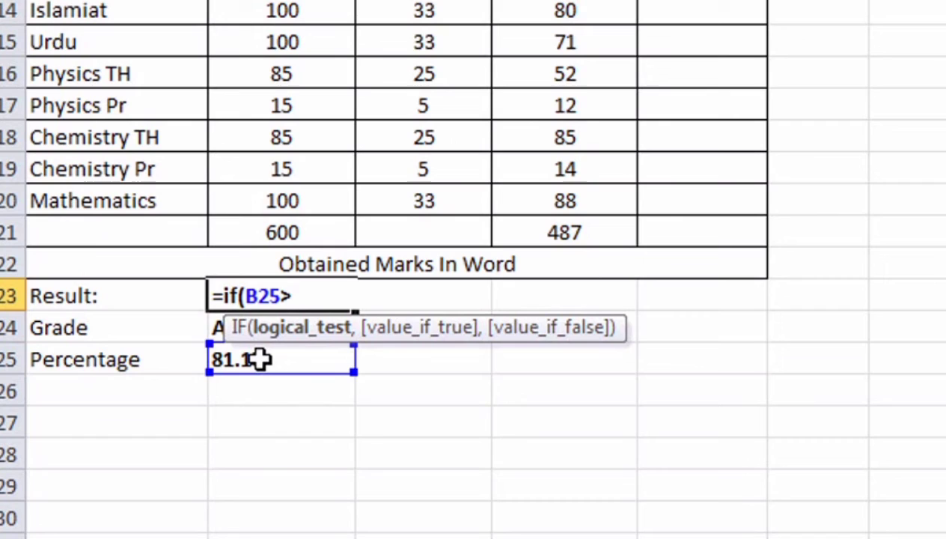
text(40,)
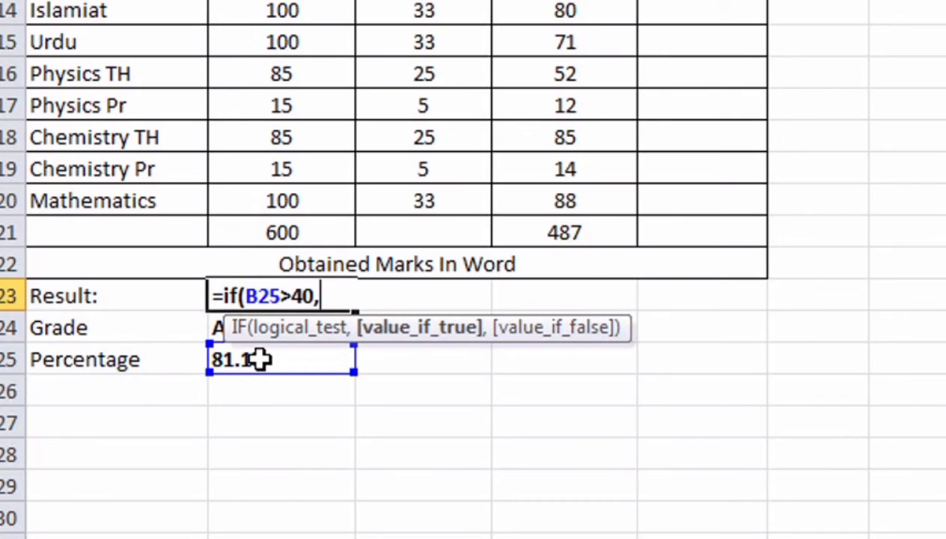
text("Pa)
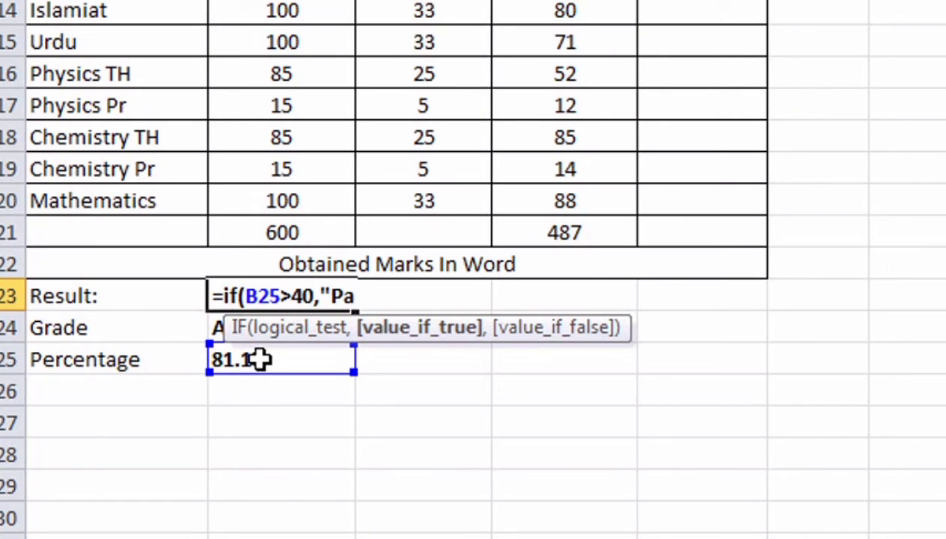
text(ss",)
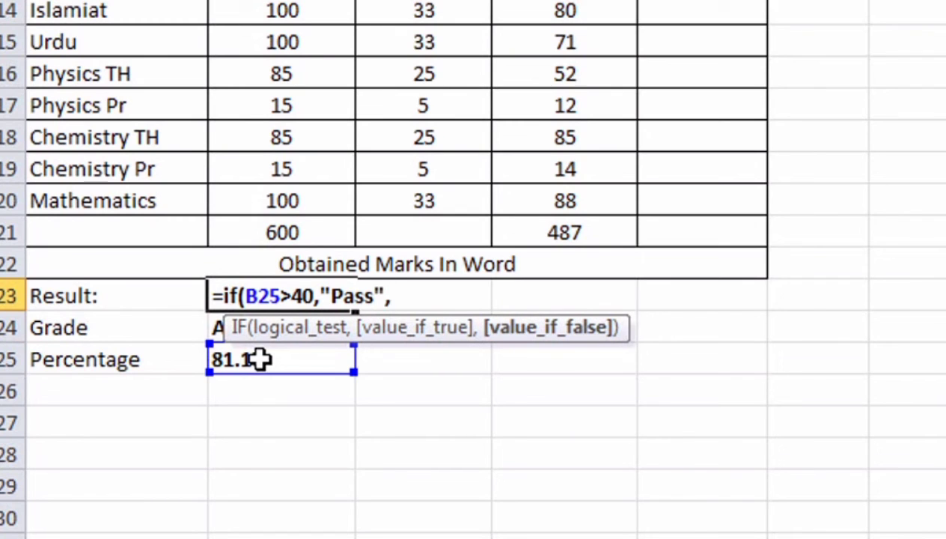
text(if()
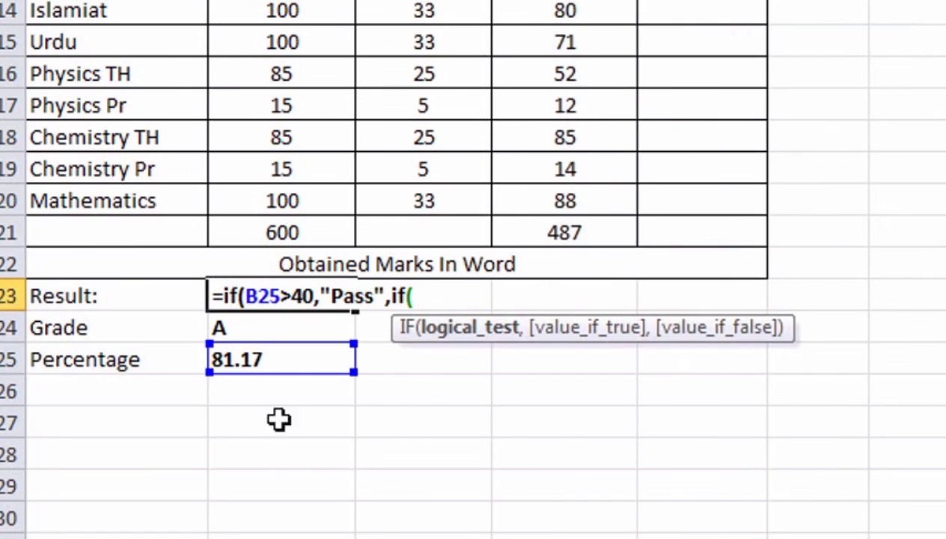
click(286, 357)
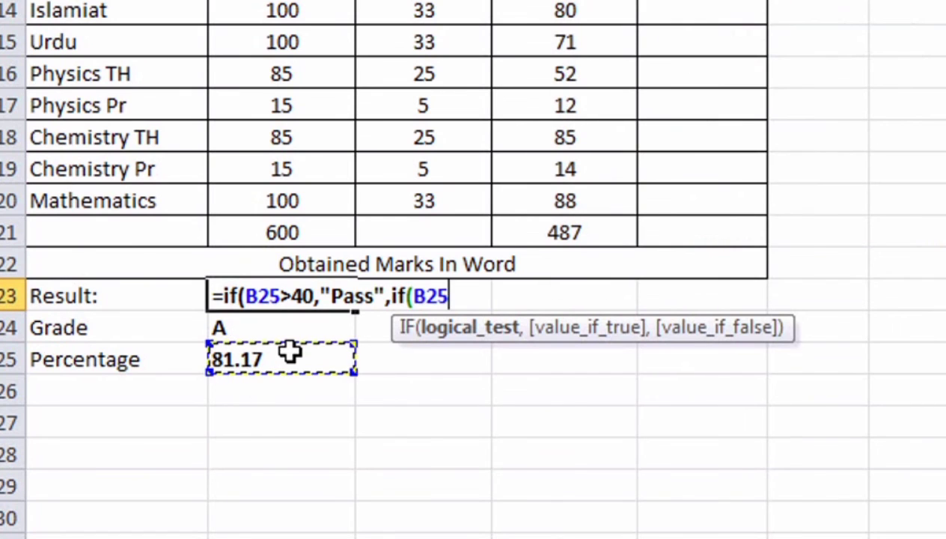
text(<40)
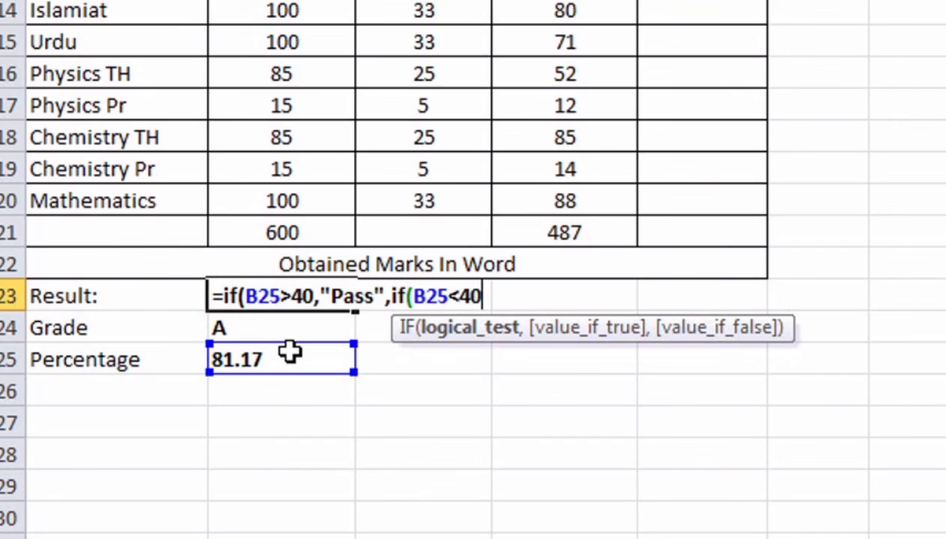
text(,)
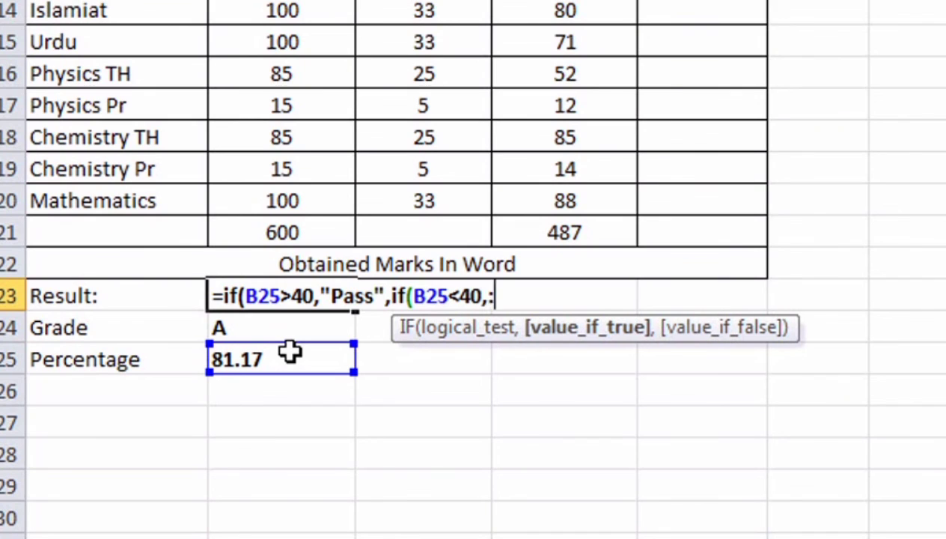
text("Fail")
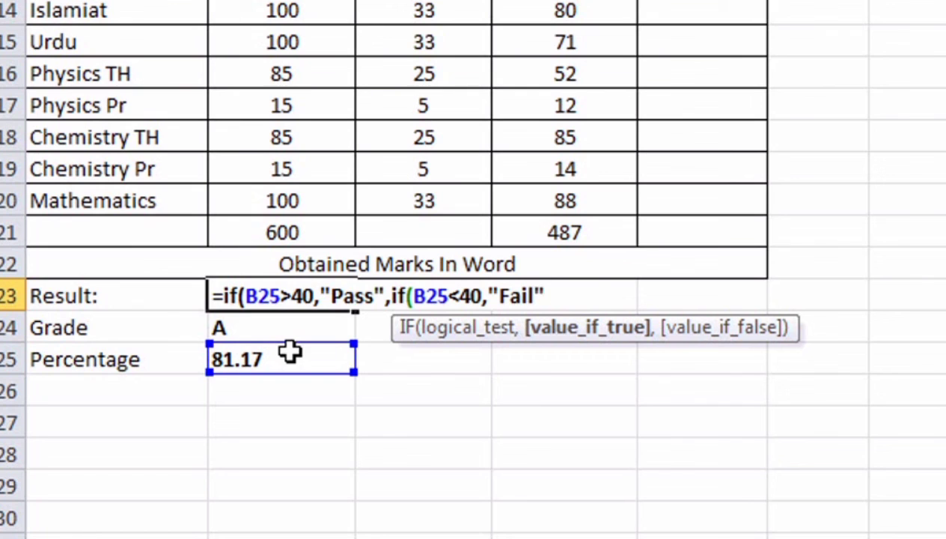
text()))
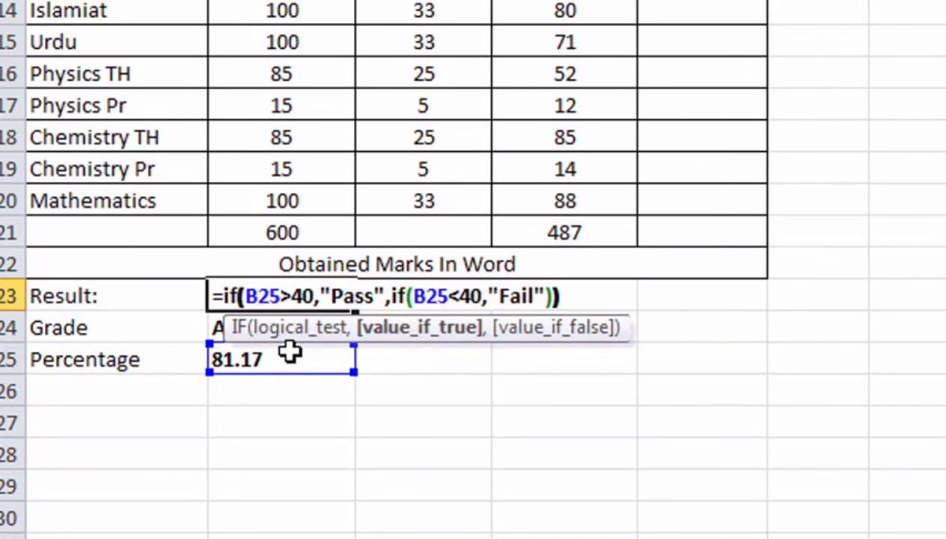
key(Return)
click(258, 303)
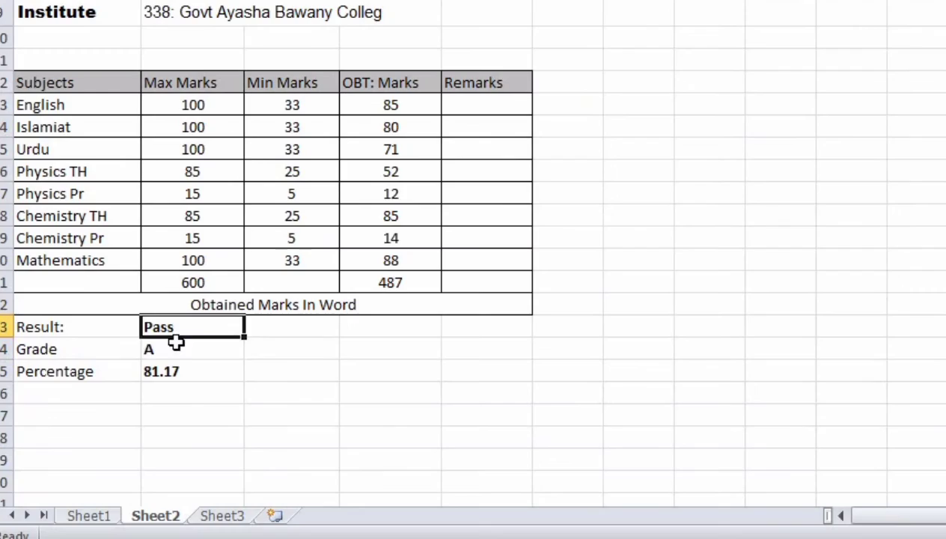
Step: Check the current Result, Grade and Percentage, then change Urdu's obtained marks to 80
drag(176, 341, 182, 361)
click(182, 362)
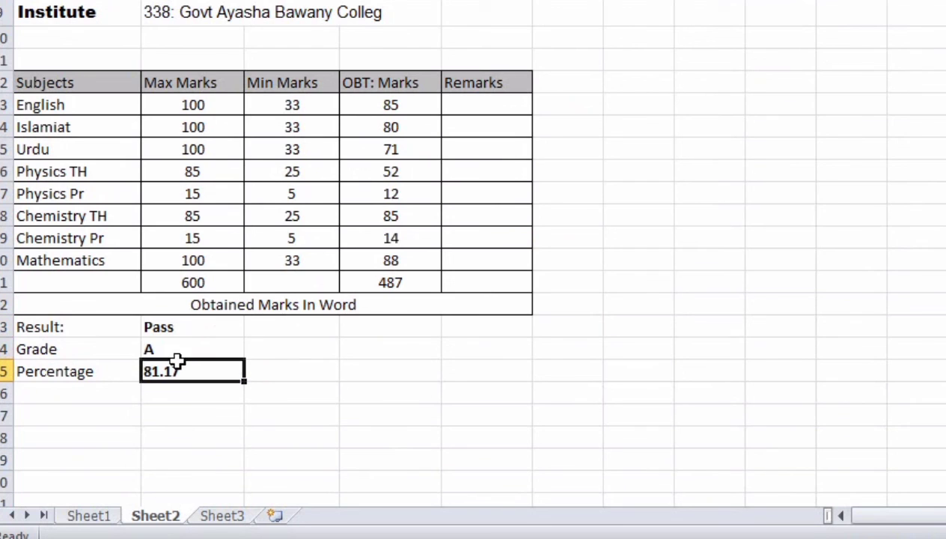
click(198, 252)
click(196, 130)
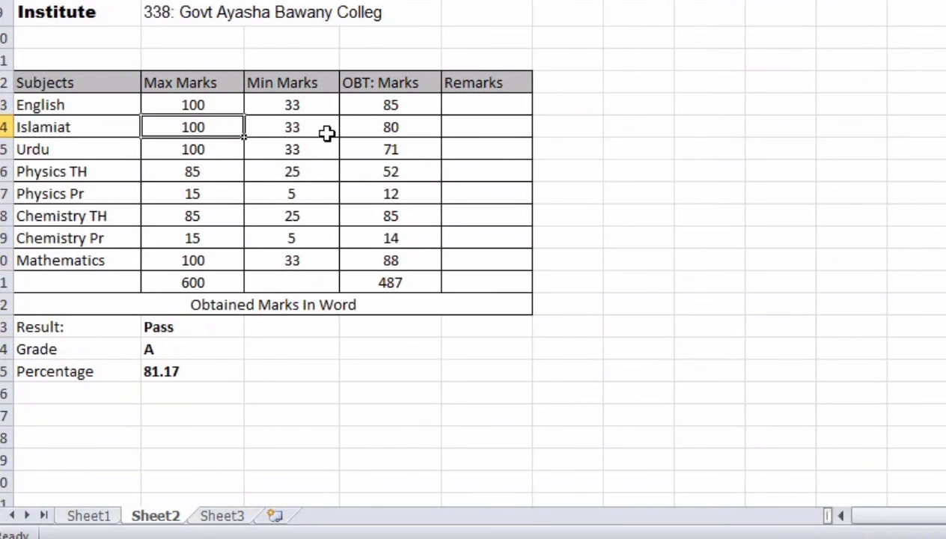
click(383, 149)
text(3)
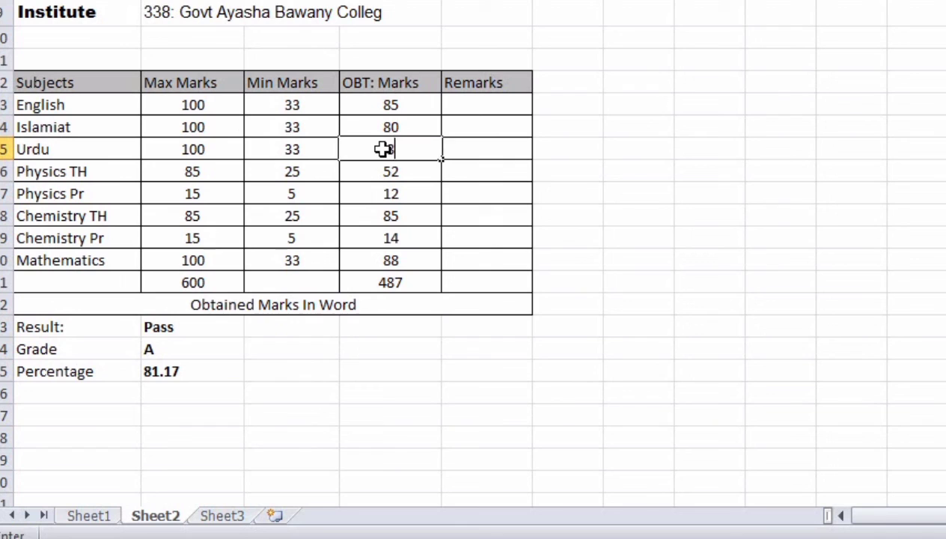
text(0)
click(240, 346)
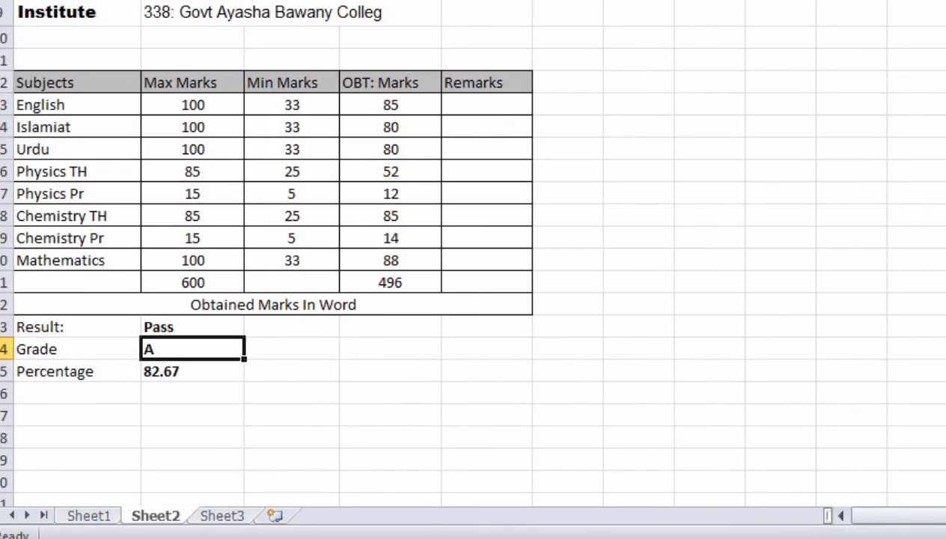
Step: Change Islamiat's obtained marks to 40
click(908, 537)
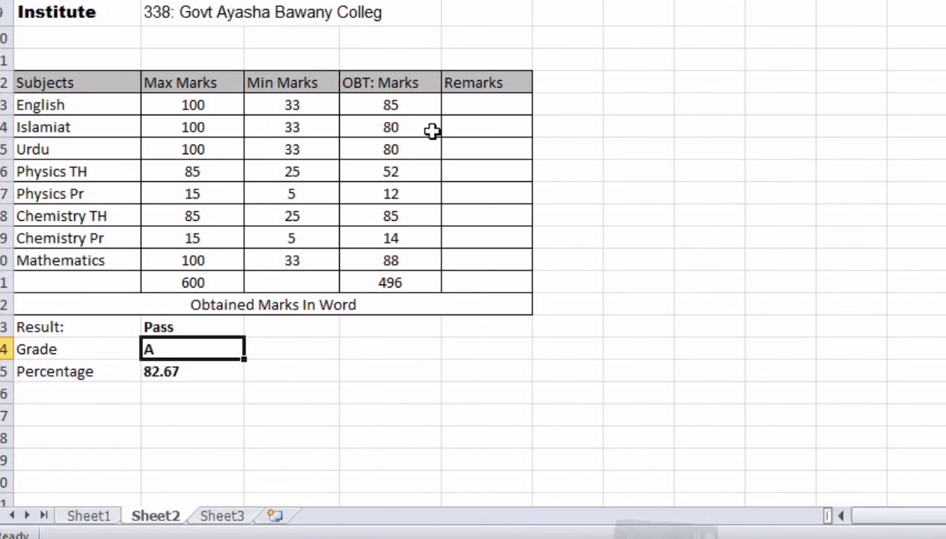
click(401, 127)
text(40)
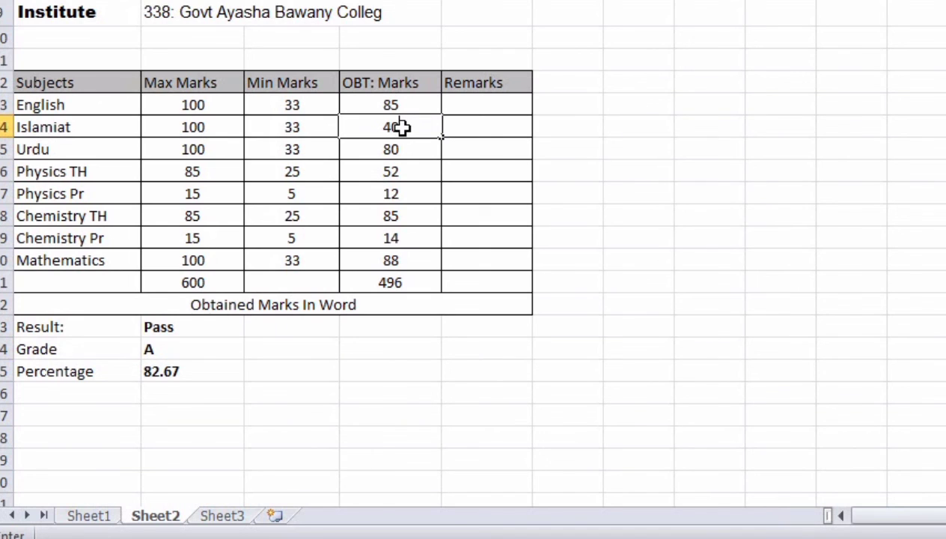
key(ctrl+Return)
Step: Enter 30 as the obtained marks for both English and Mathematics
click(408, 104)
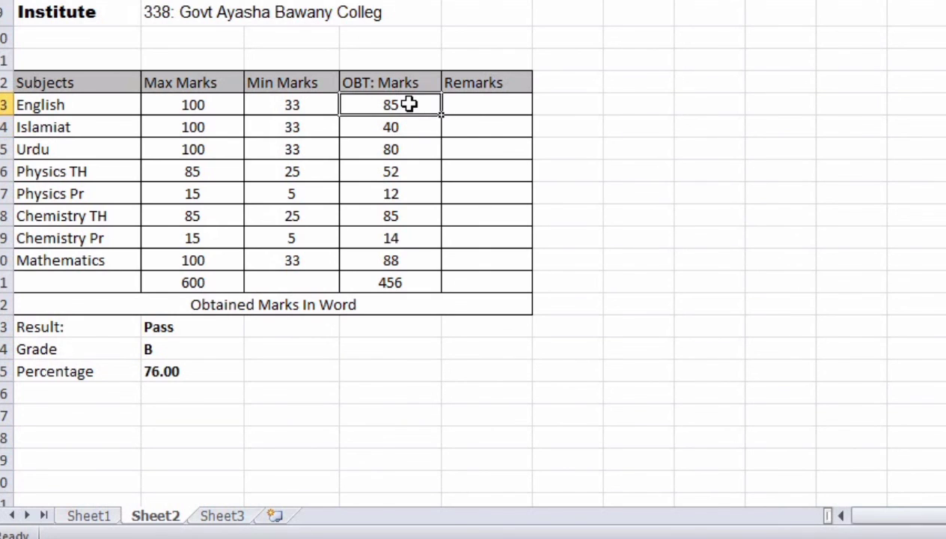
text(30)
click(406, 261)
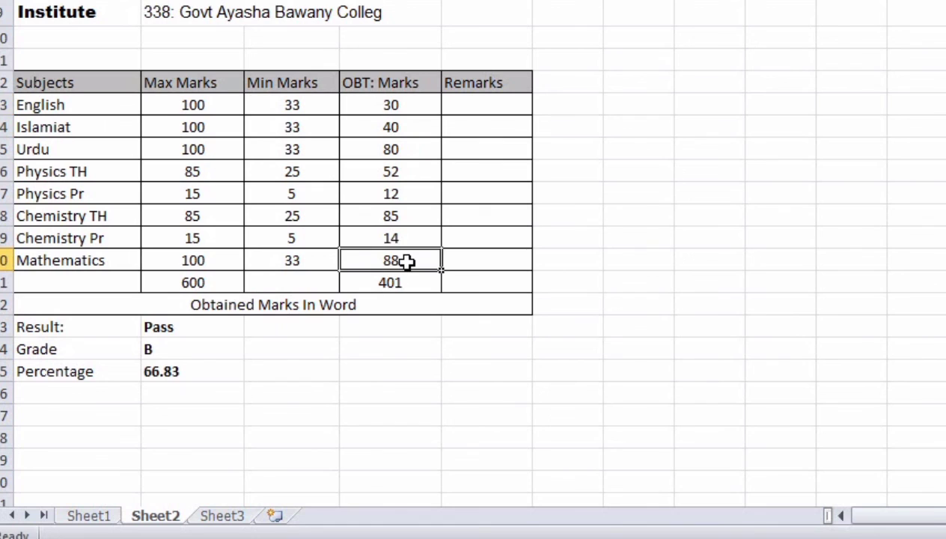
text(30)
click(399, 220)
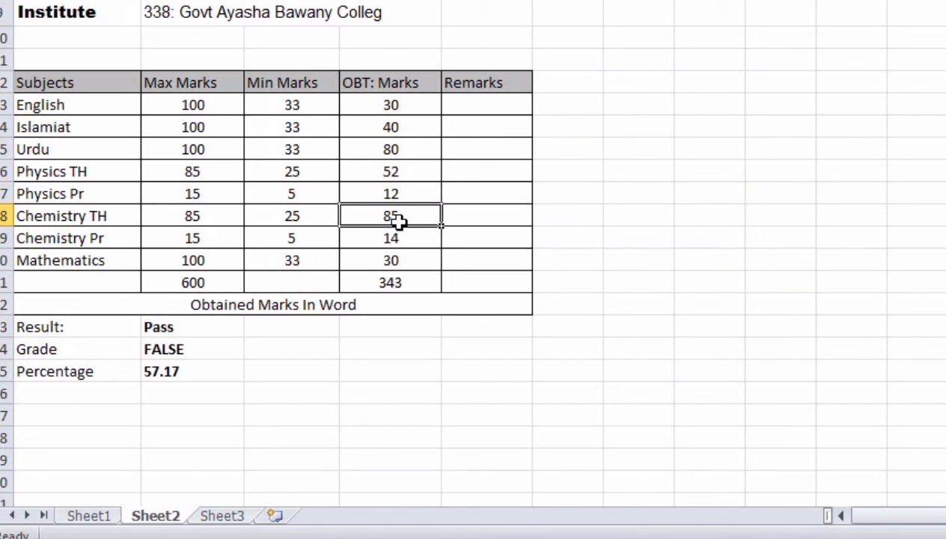
Step: Undo the Mathematics change so its obtained marks return to 88
key(ctrl+z)
click(398, 218)
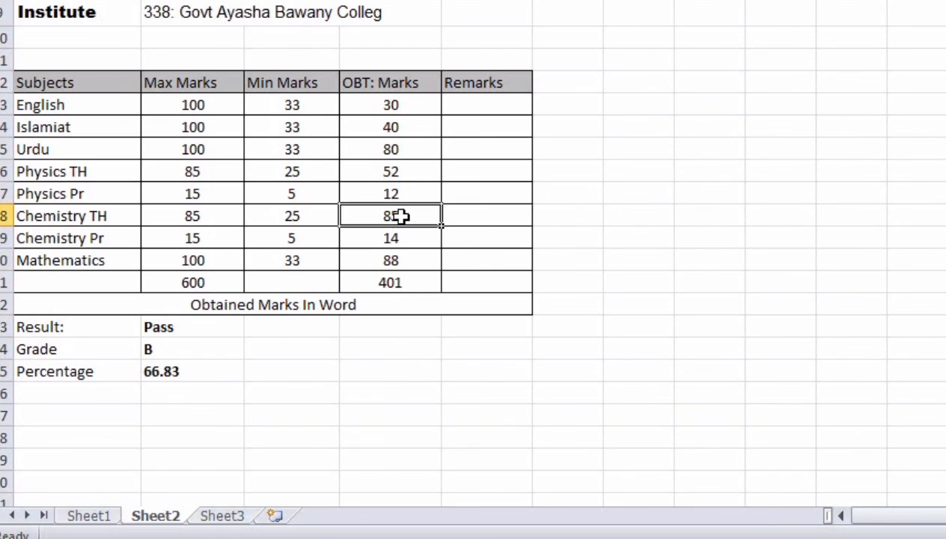
click(388, 173)
click(407, 151)
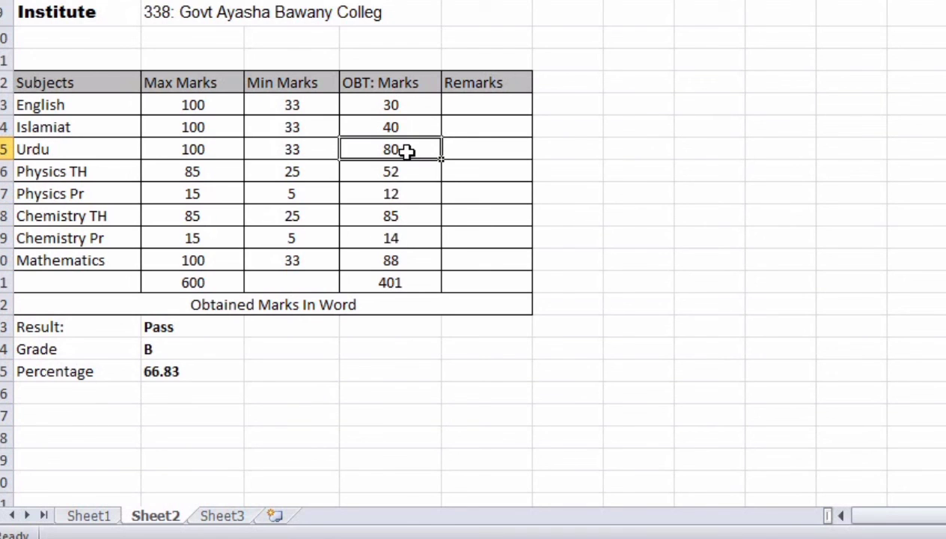
click(395, 195)
Step: Review the updated results: total 401, Percentage 66.83, Grade B, Result Pass
drag(193, 336, 181, 380)
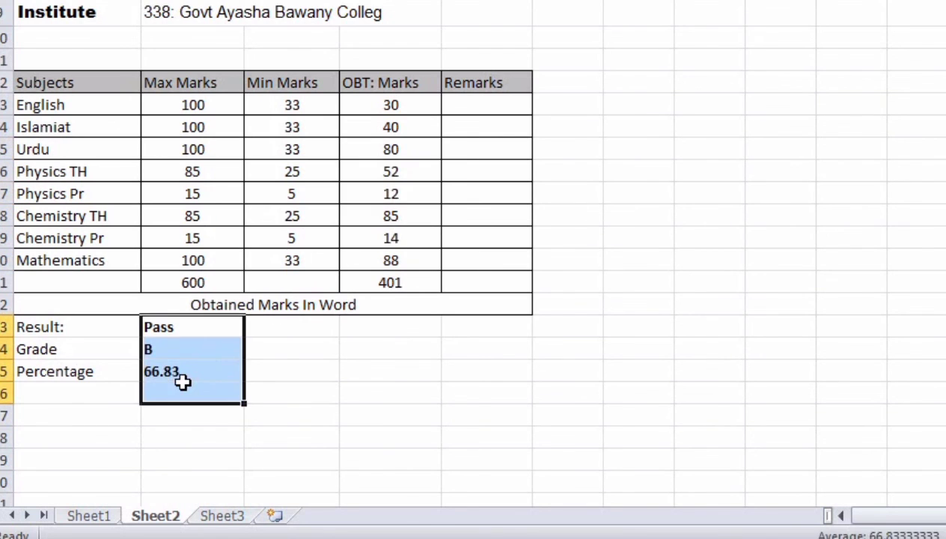
click(399, 238)
click(399, 216)
click(402, 171)
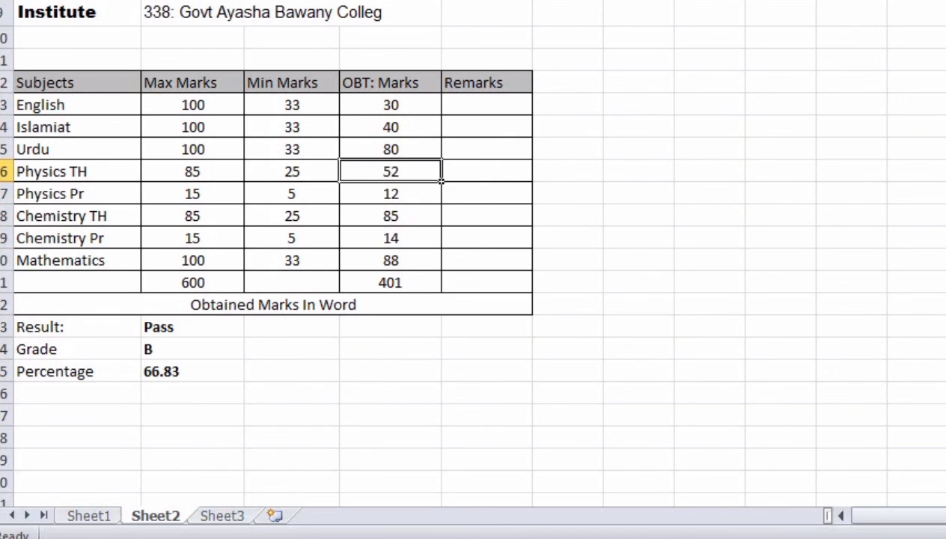
click(193, 1)
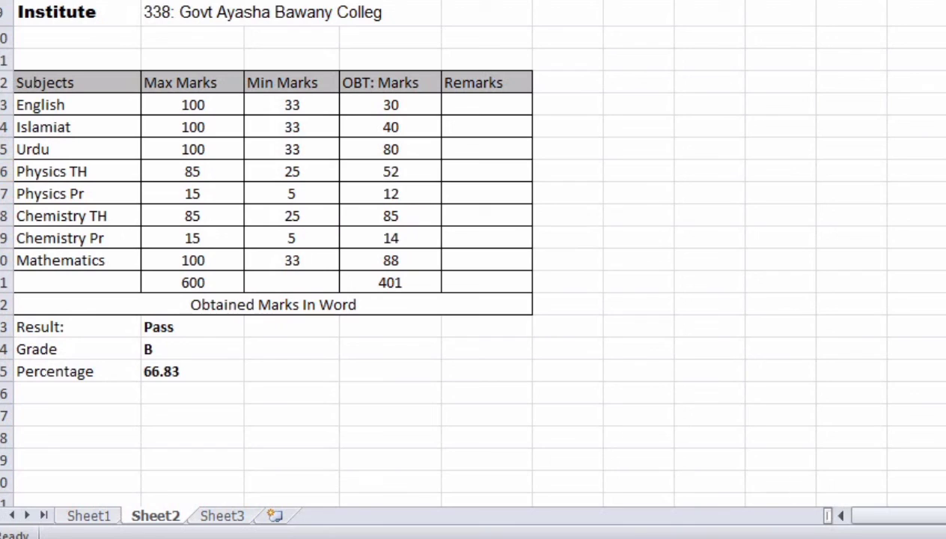